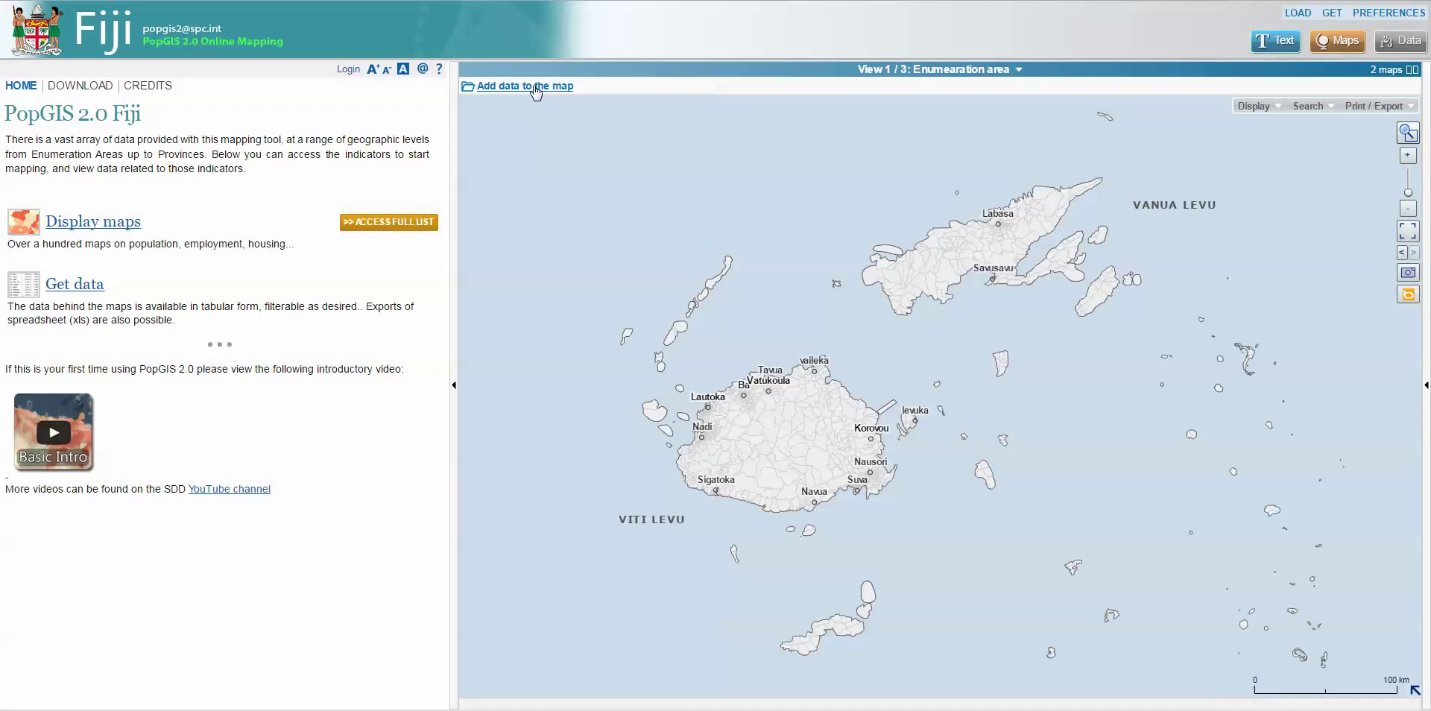
Open the full data list and show the D4. Projections theme's indicators
left_click(396, 230)
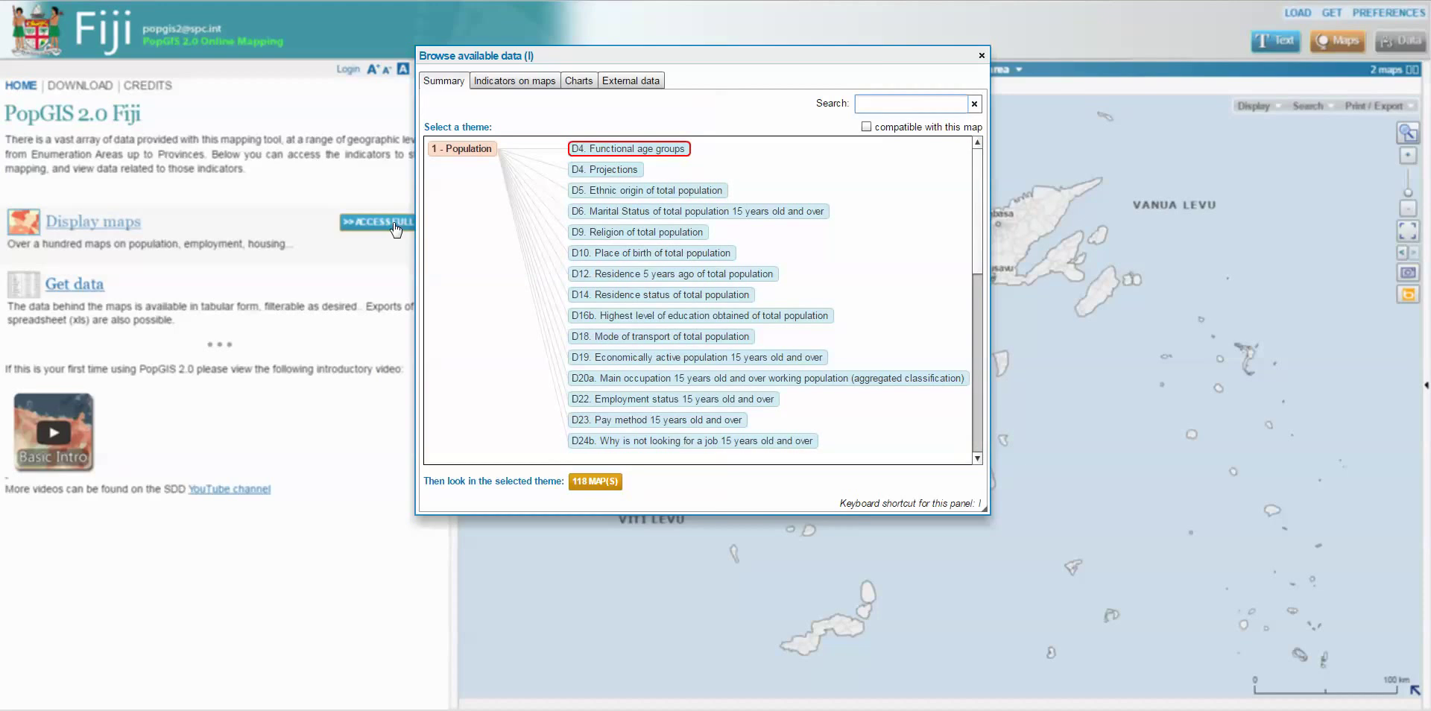
double_click(603, 173)
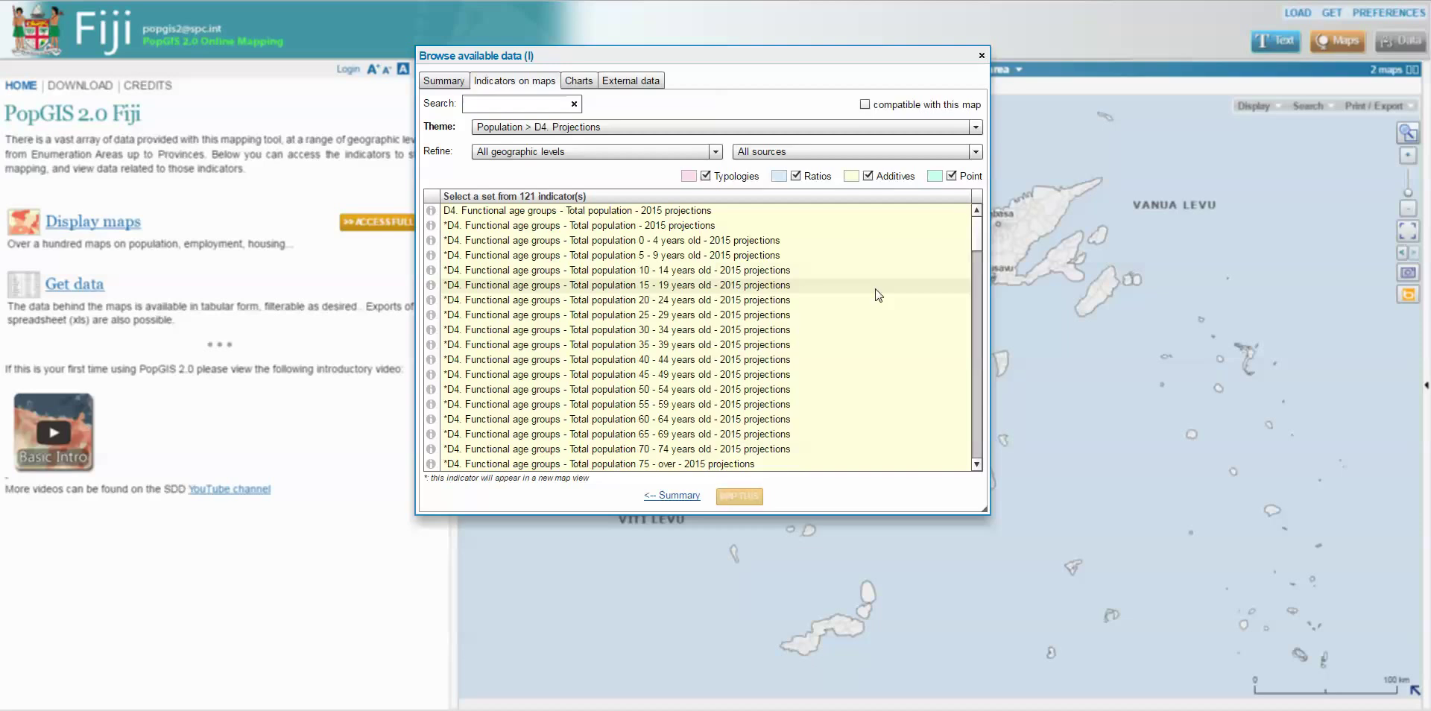
left_click_drag(976, 229, 978, 225)
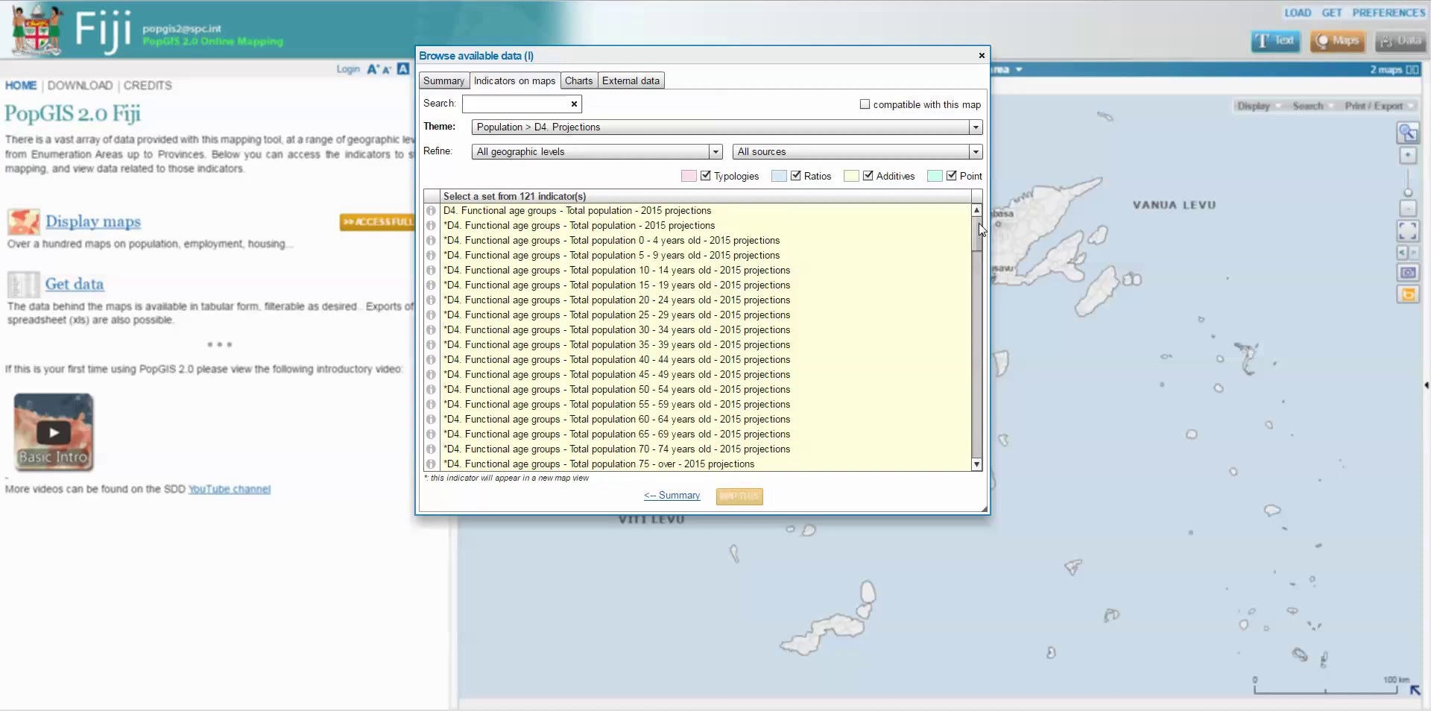
Refine the D4 indicator list to the Enumeration Area geographic level
left_click(717, 151)
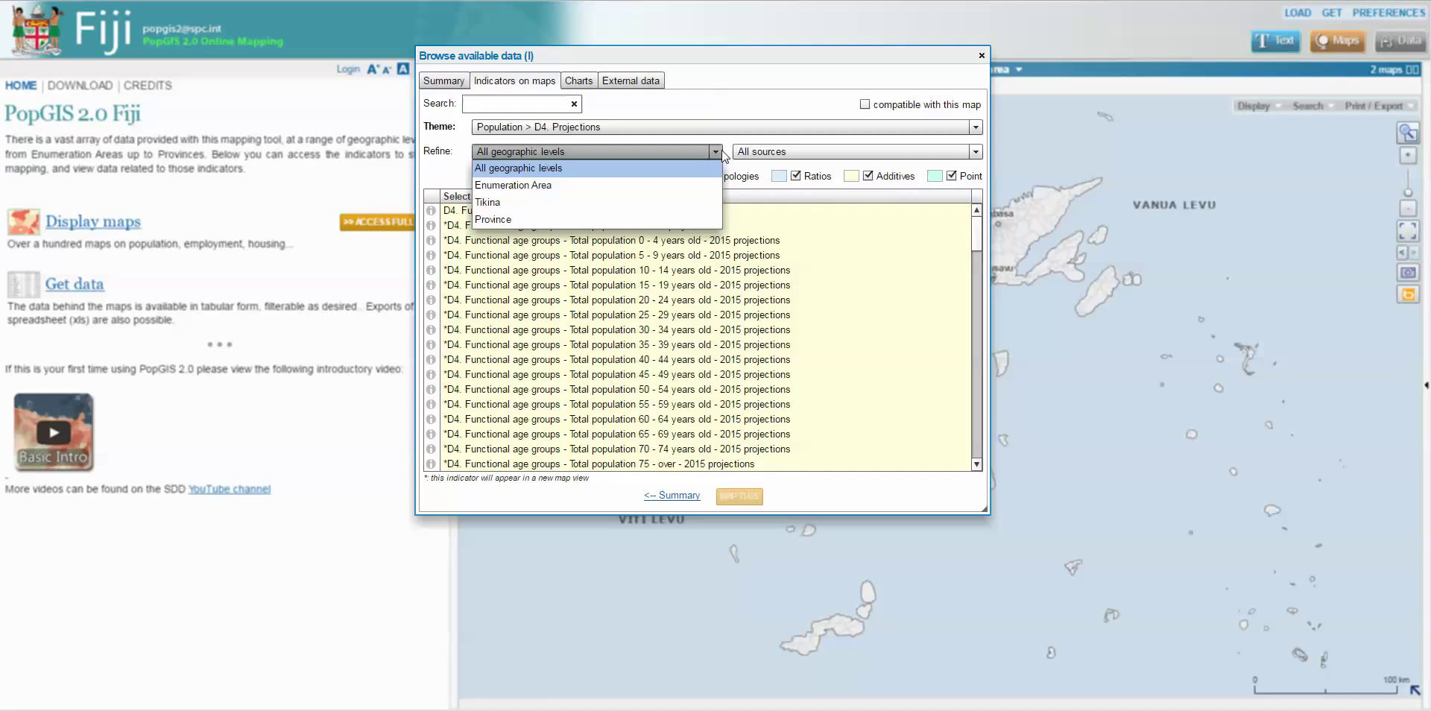
left_click(648, 202)
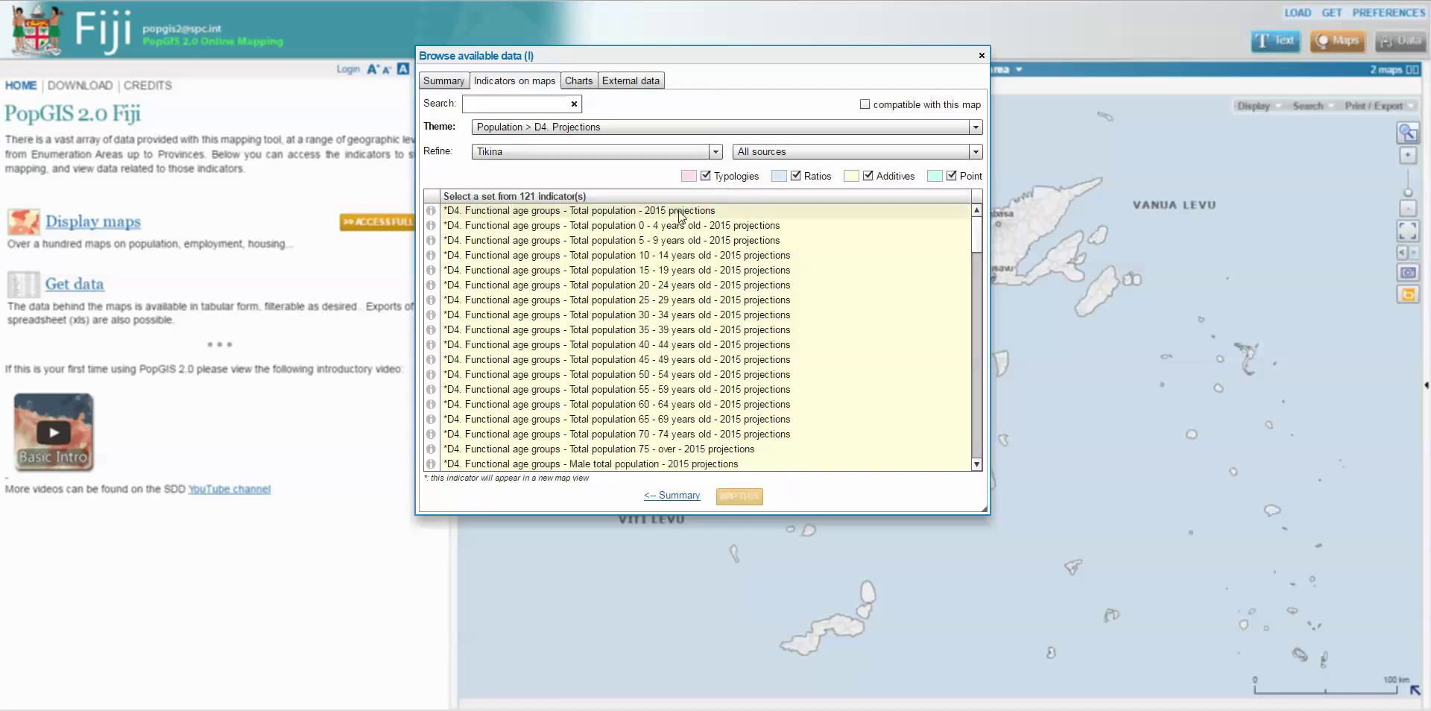
left_click(716, 152)
left_click(574, 185)
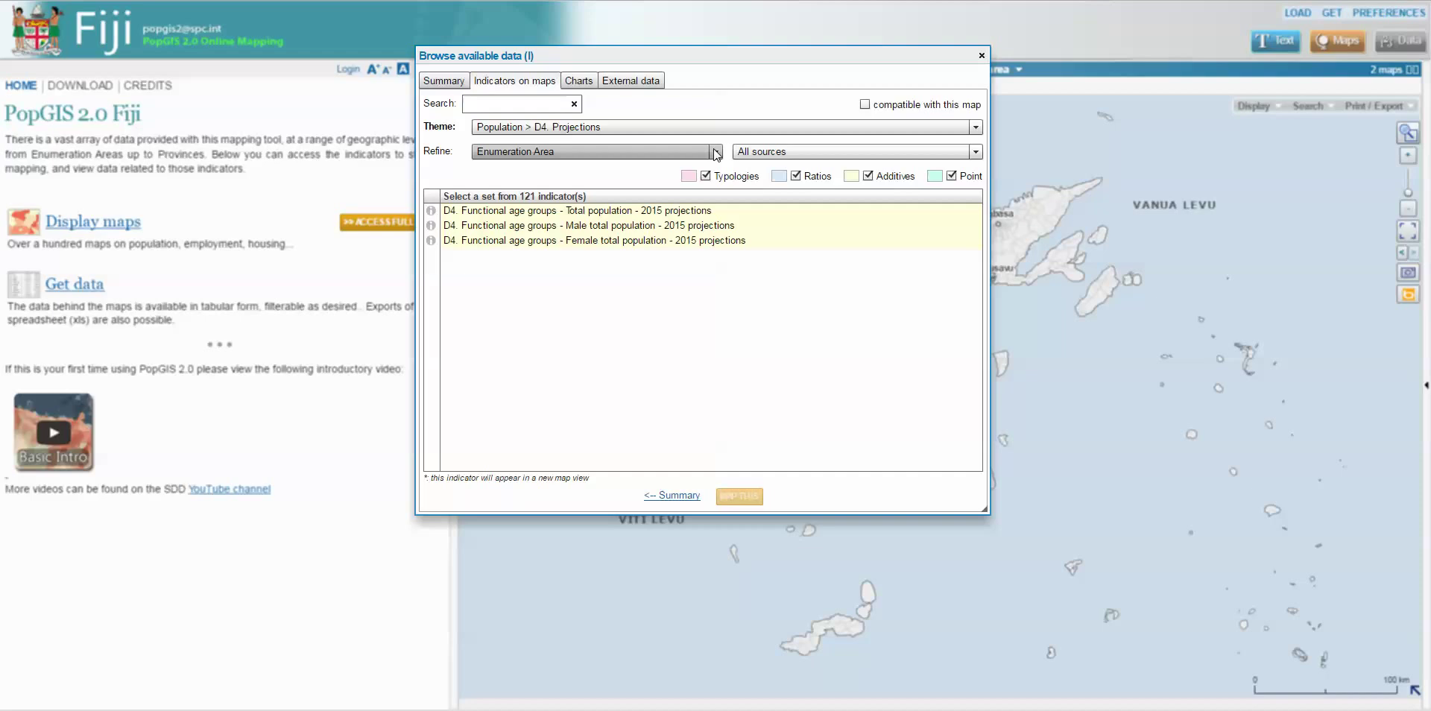
Map the 2015 total population projection by enumeration area and zoom into eastern Viti Levu
double_click(606, 213)
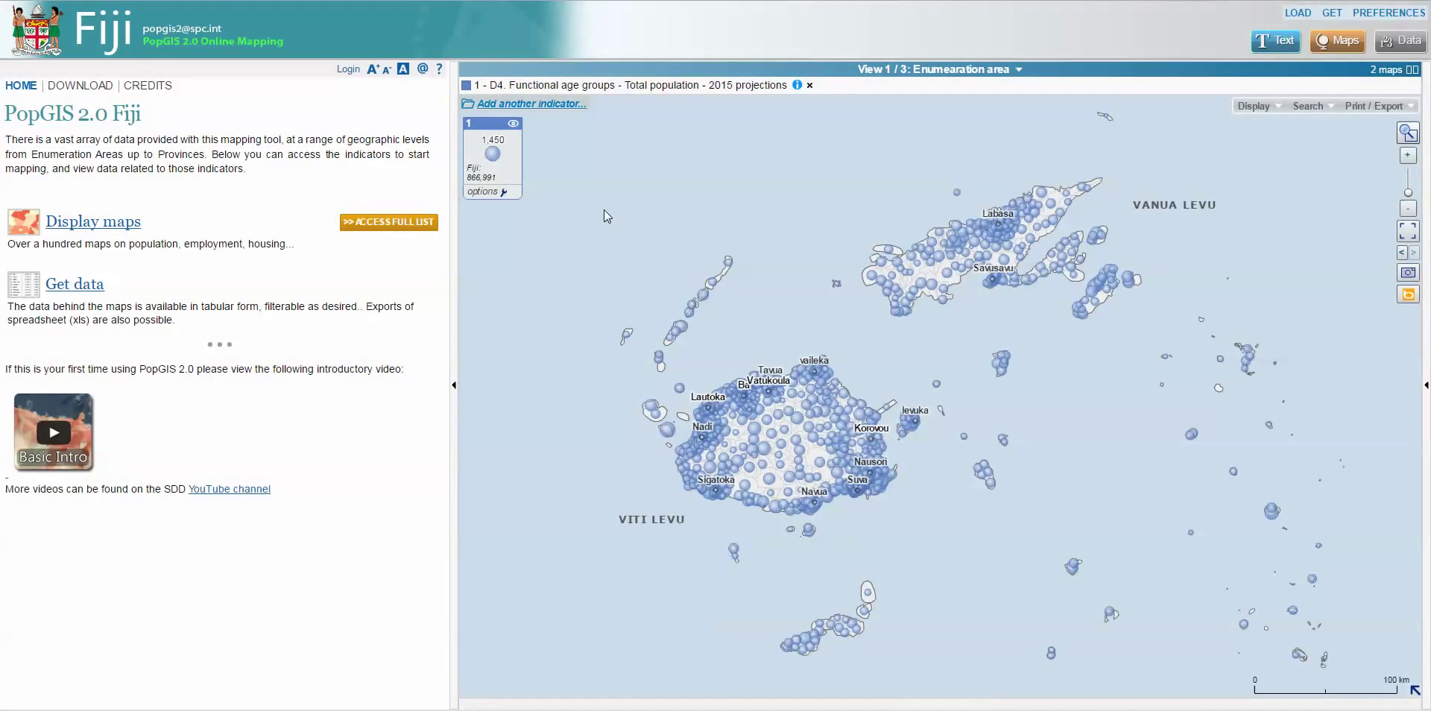
left_click_drag(994, 311, 945, 343)
scroll(820, 415, "up", 2)
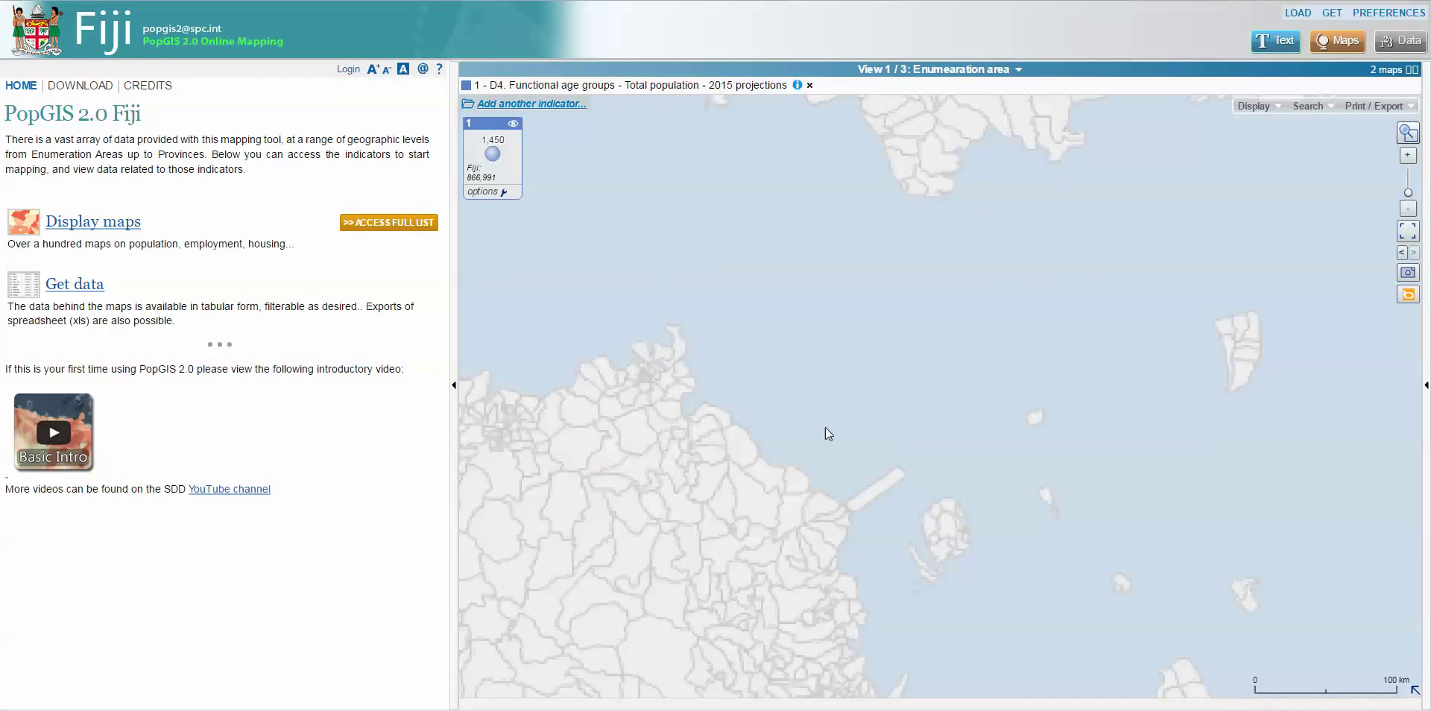
left_click_drag(825, 445, 911, 302)
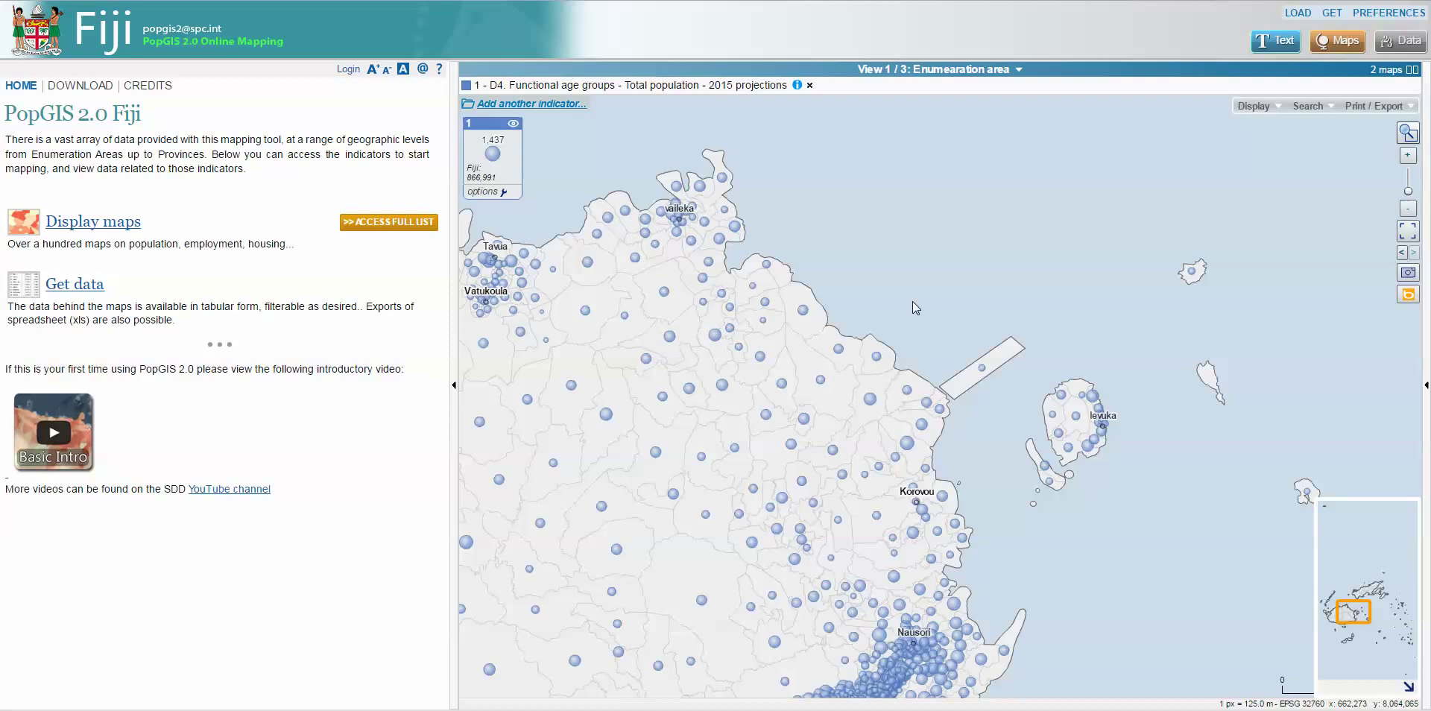
Check an enumeration area's population near Nausori and Suva, then zoom out to all Viti Levu
left_click_drag(912, 301, 887, 200)
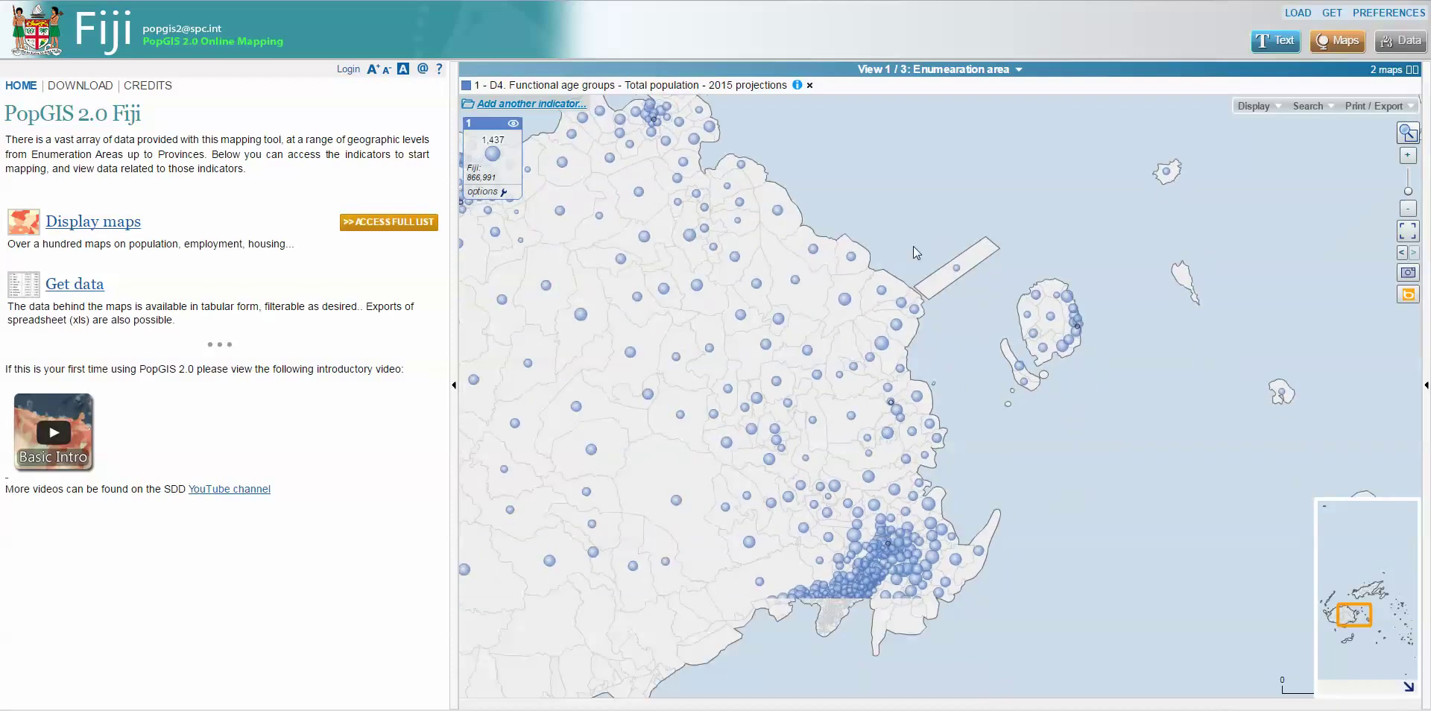
left_click(877, 335)
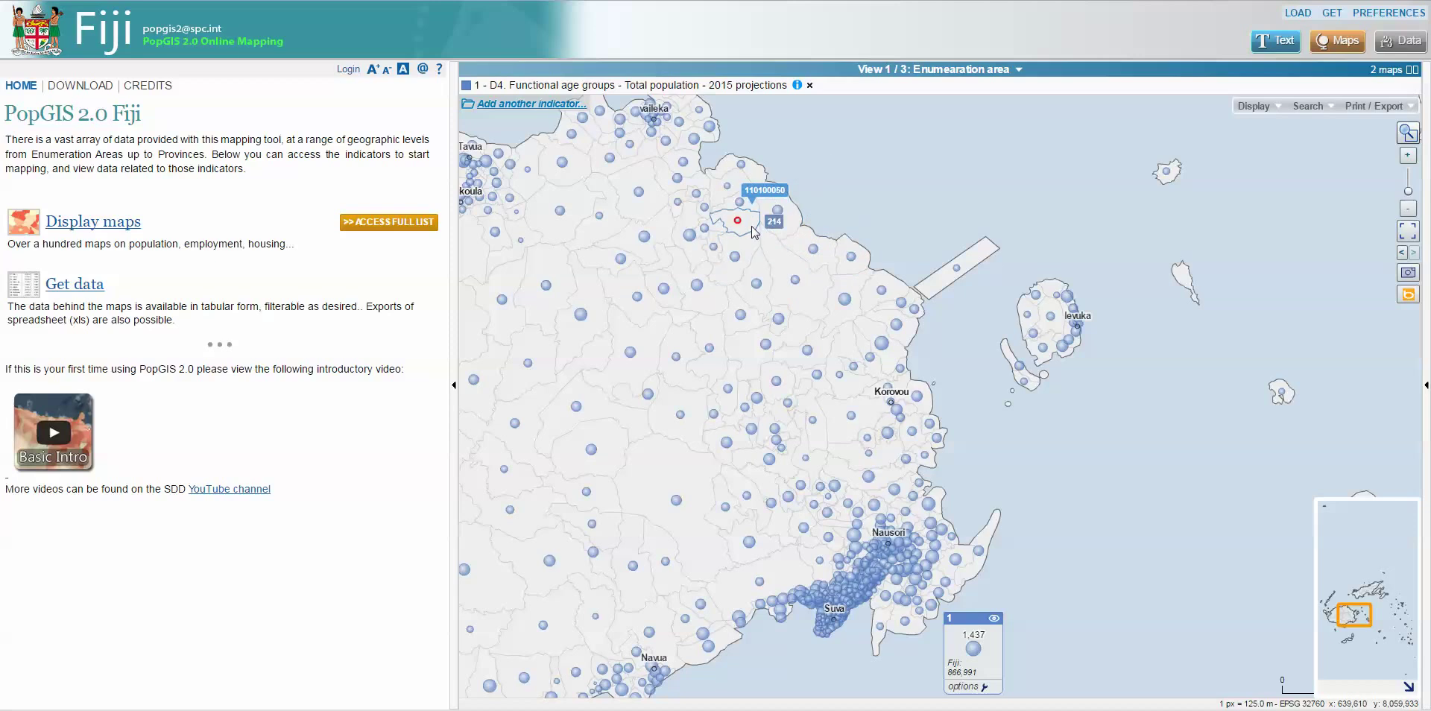
scroll(886, 230, "down", 1)
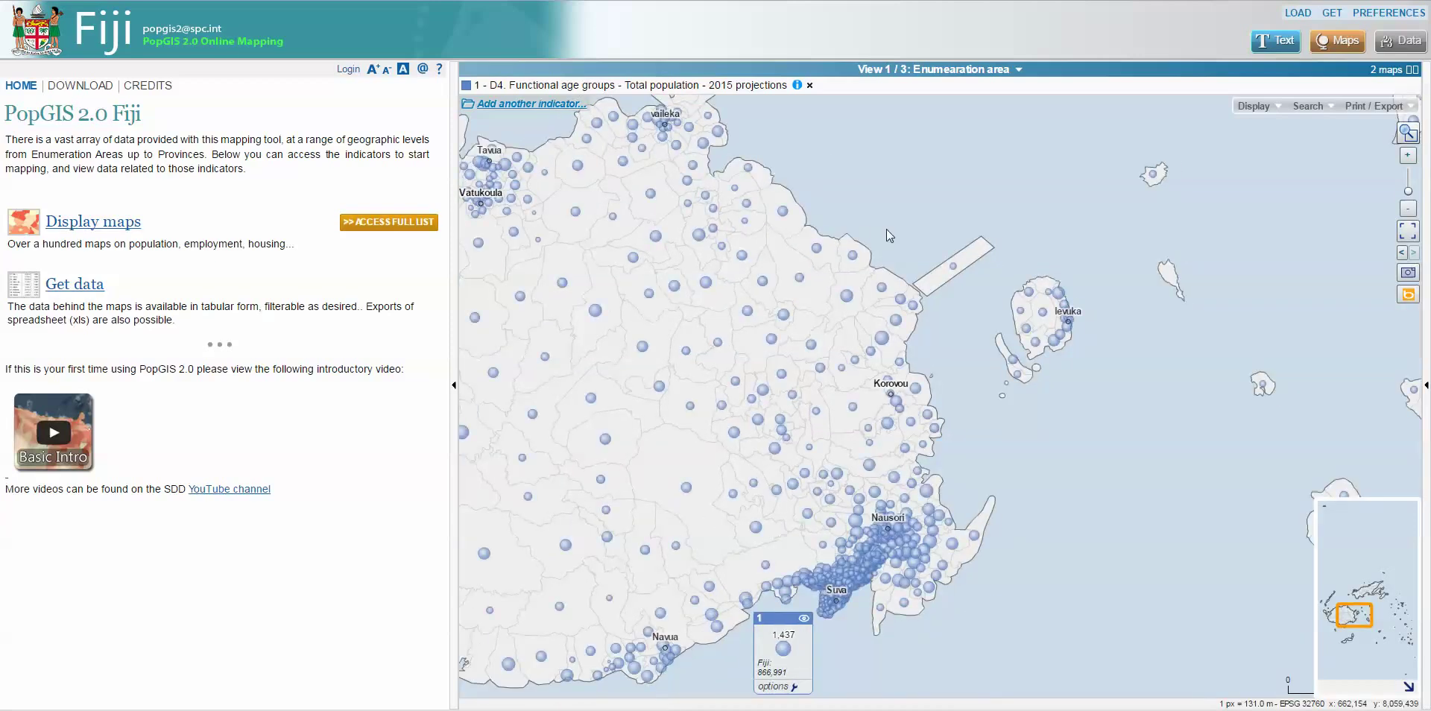
scroll(887, 230, "down", 1)
left_click_drag(897, 212, 827, 400)
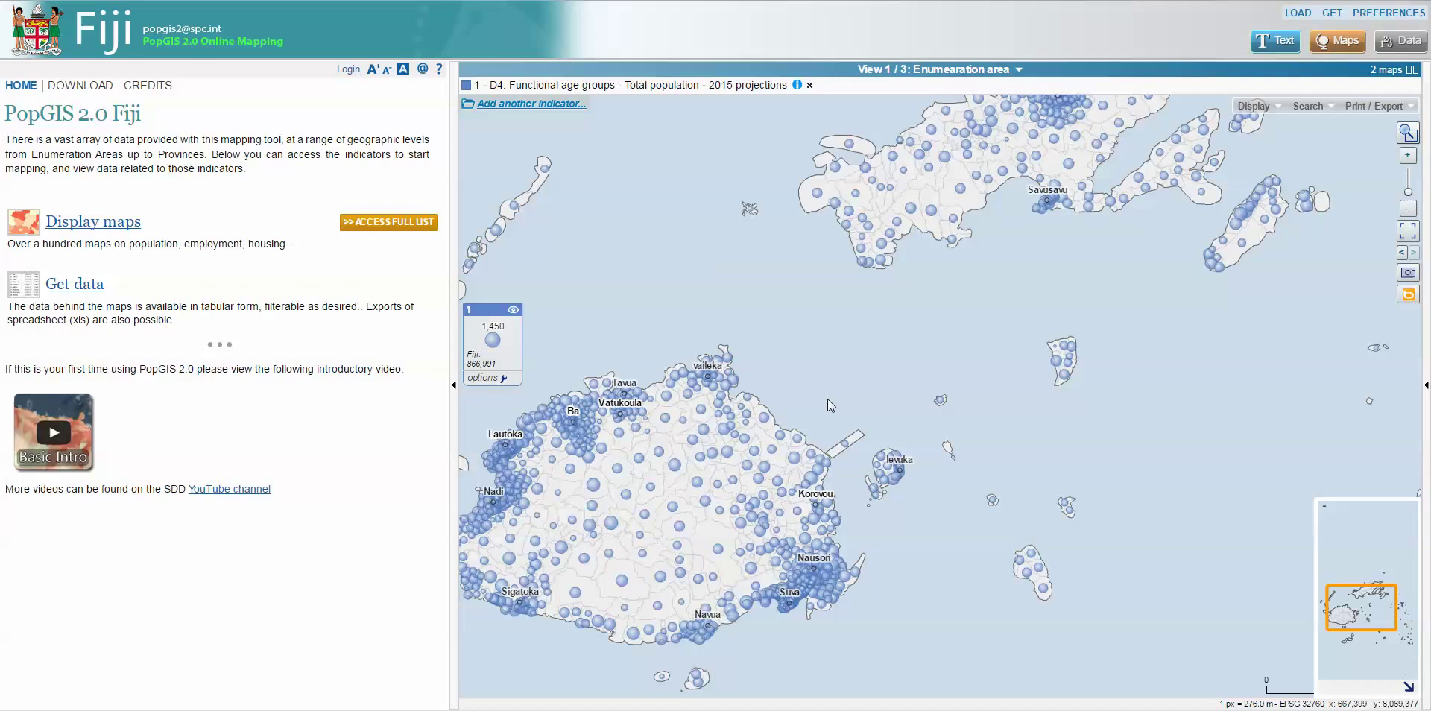
Add the Cyclone Winston Track layer and zoom out to show all of Fiji
left_click(1265, 111)
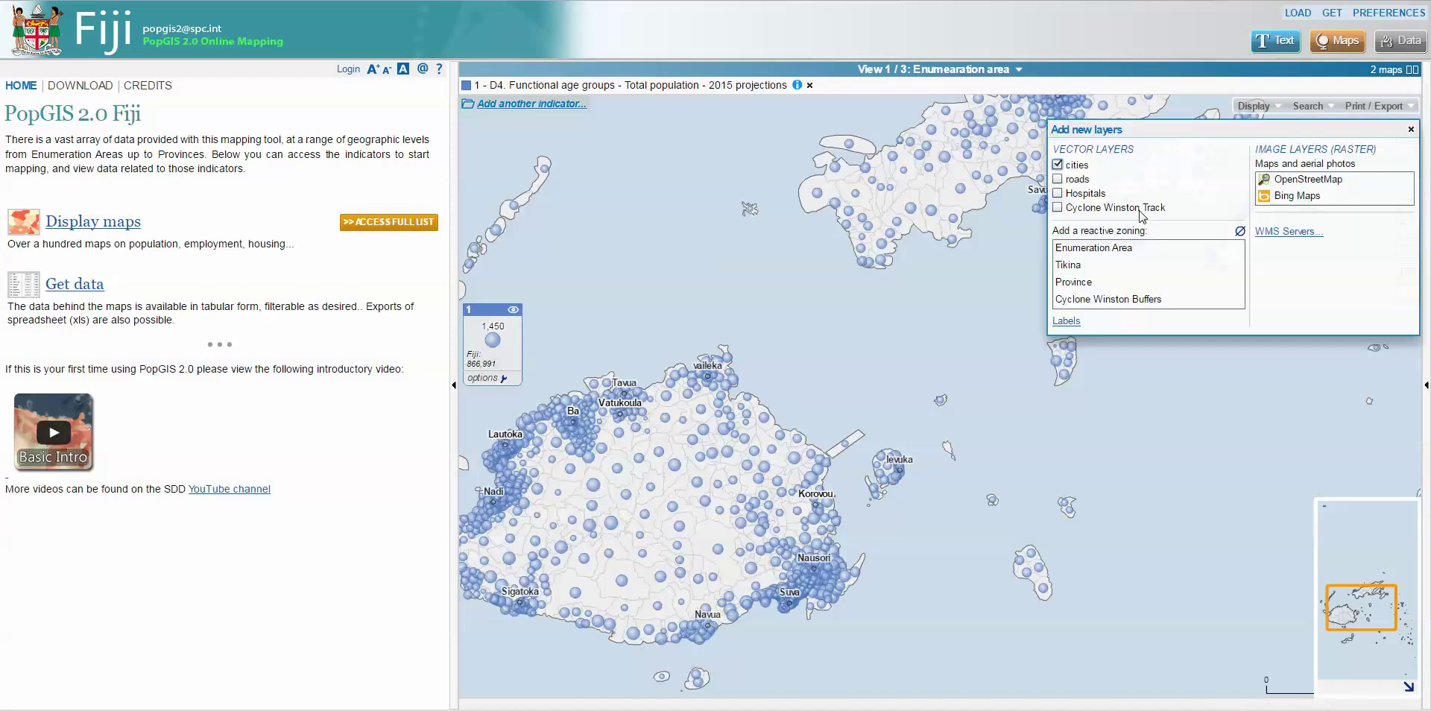
left_click(1083, 211)
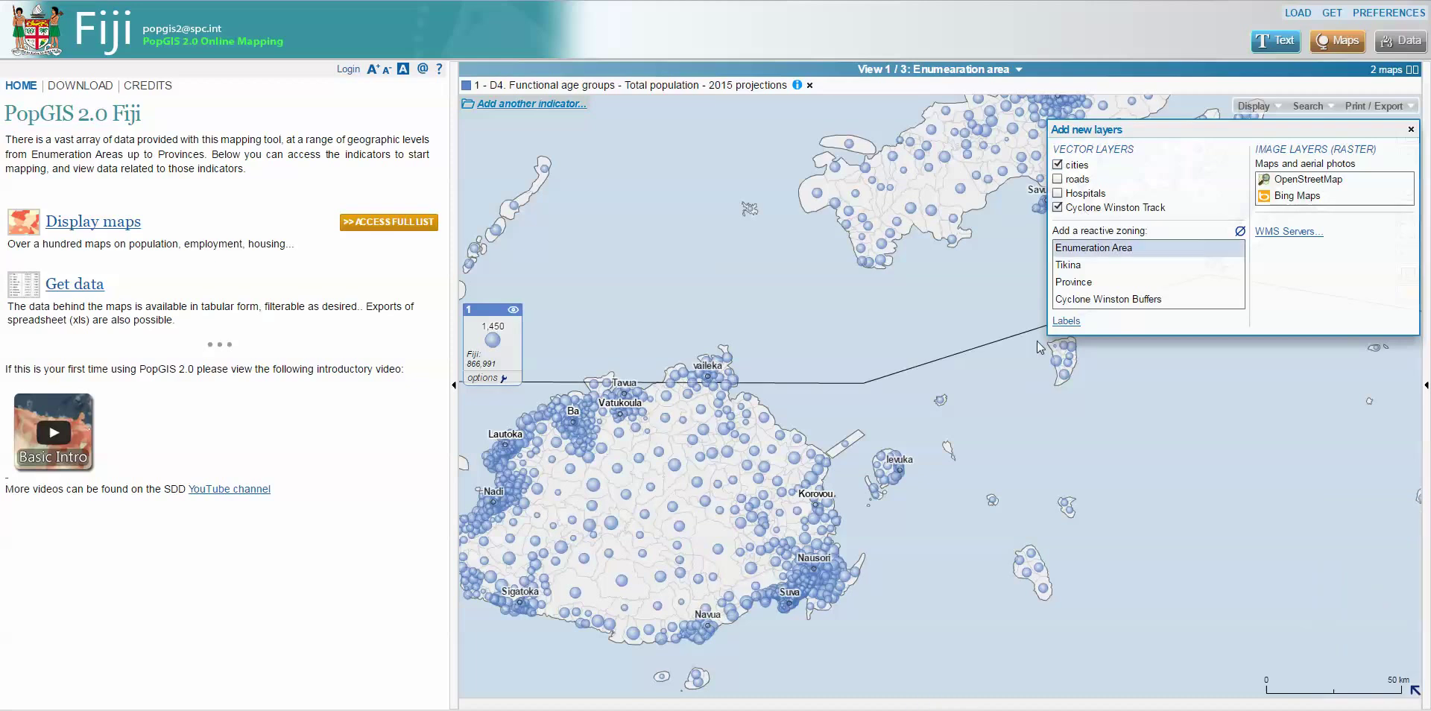
left_click_drag(957, 311, 980, 345)
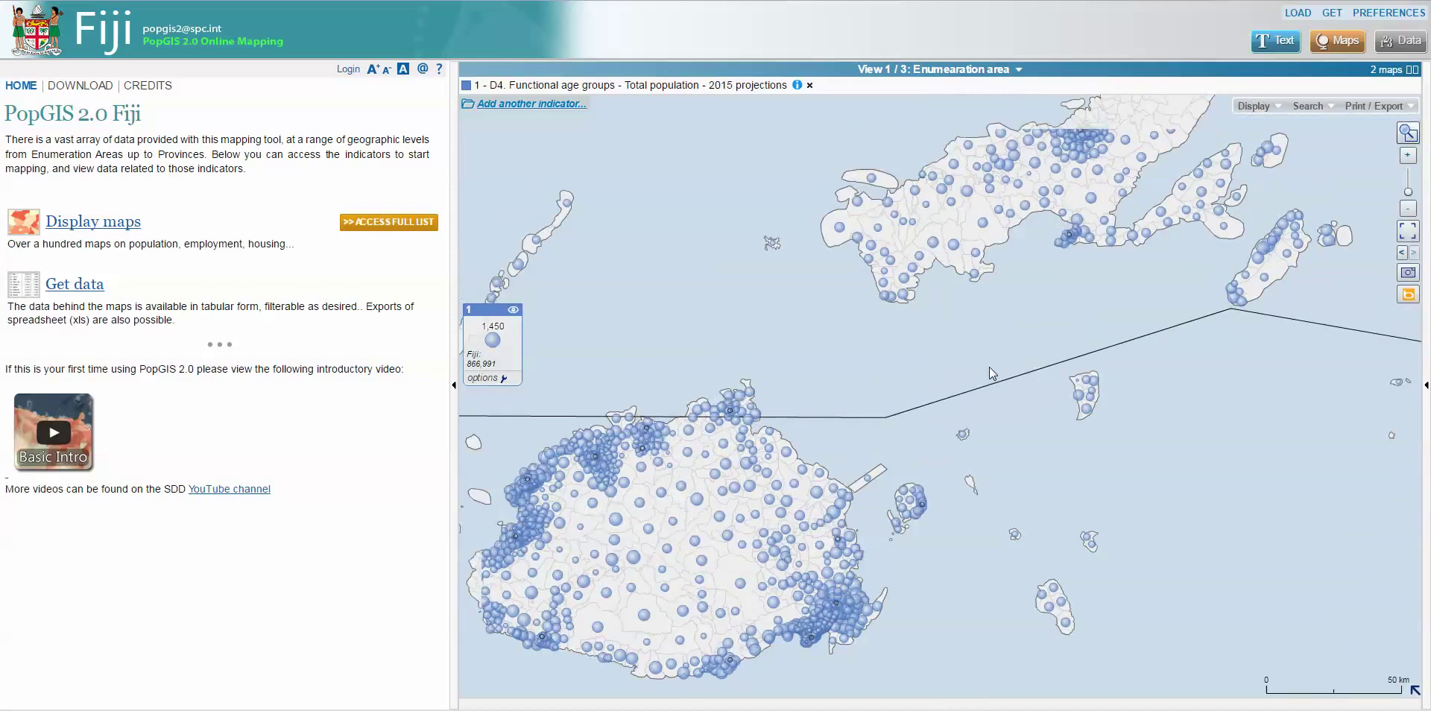
scroll(996, 371, "down", 2)
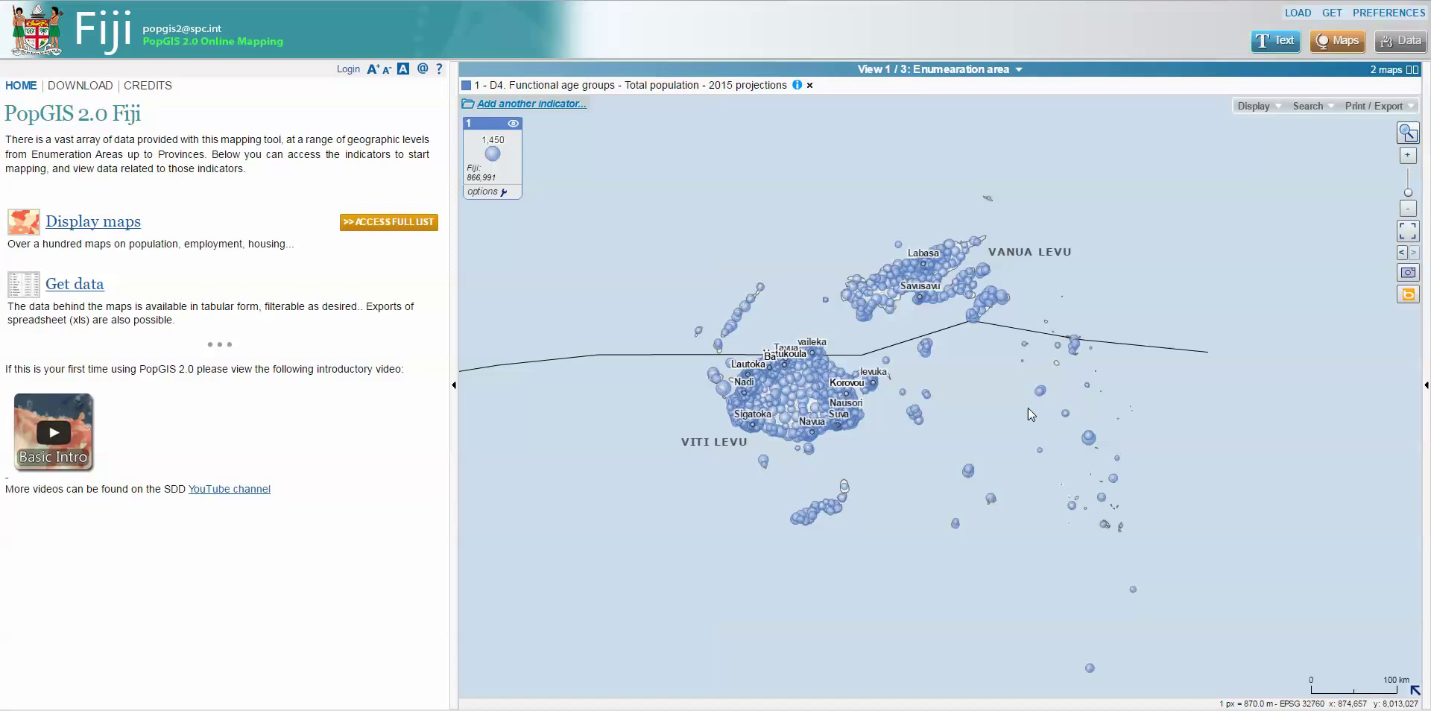
left_click(1255, 107)
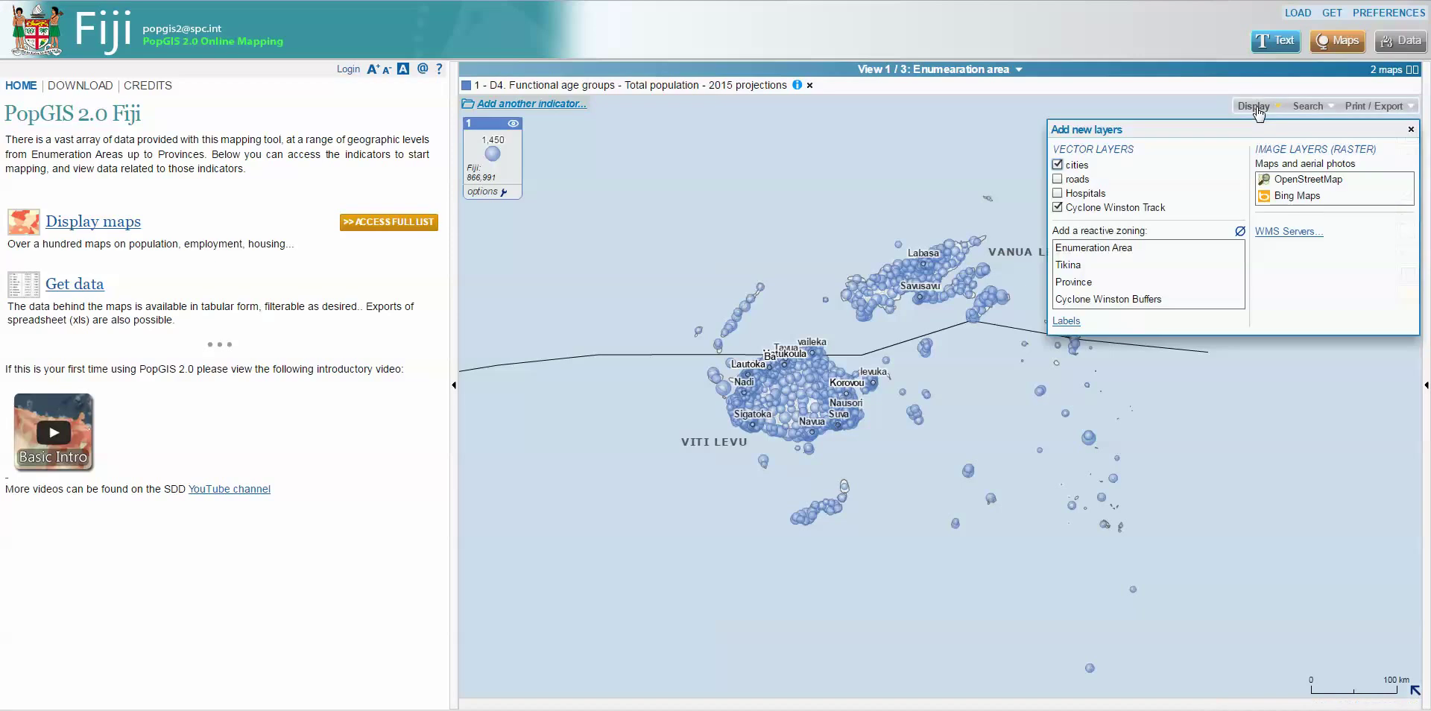
Use Cyclone Winston Buffers as the selection layer, zoomed between Viti Levu and Vanua Levu
left_click(1309, 106)
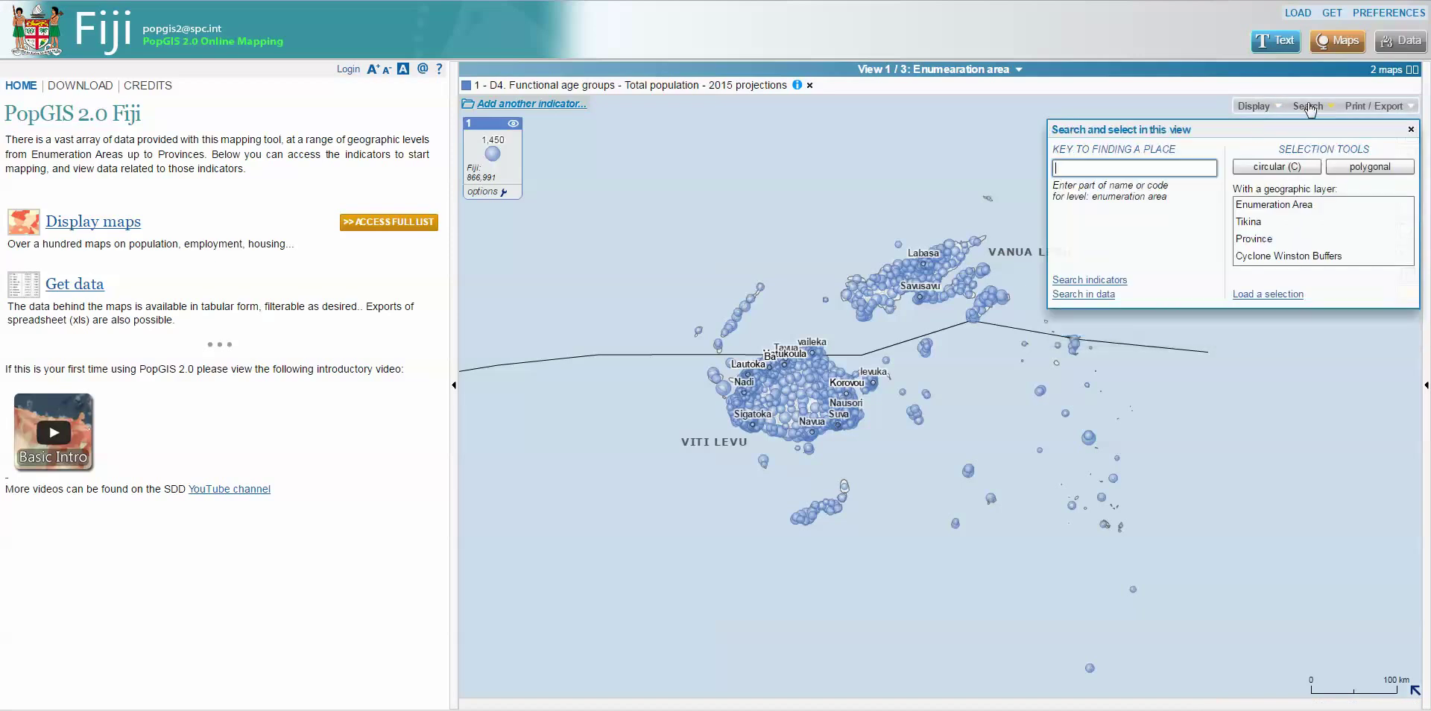
left_click(1295, 255)
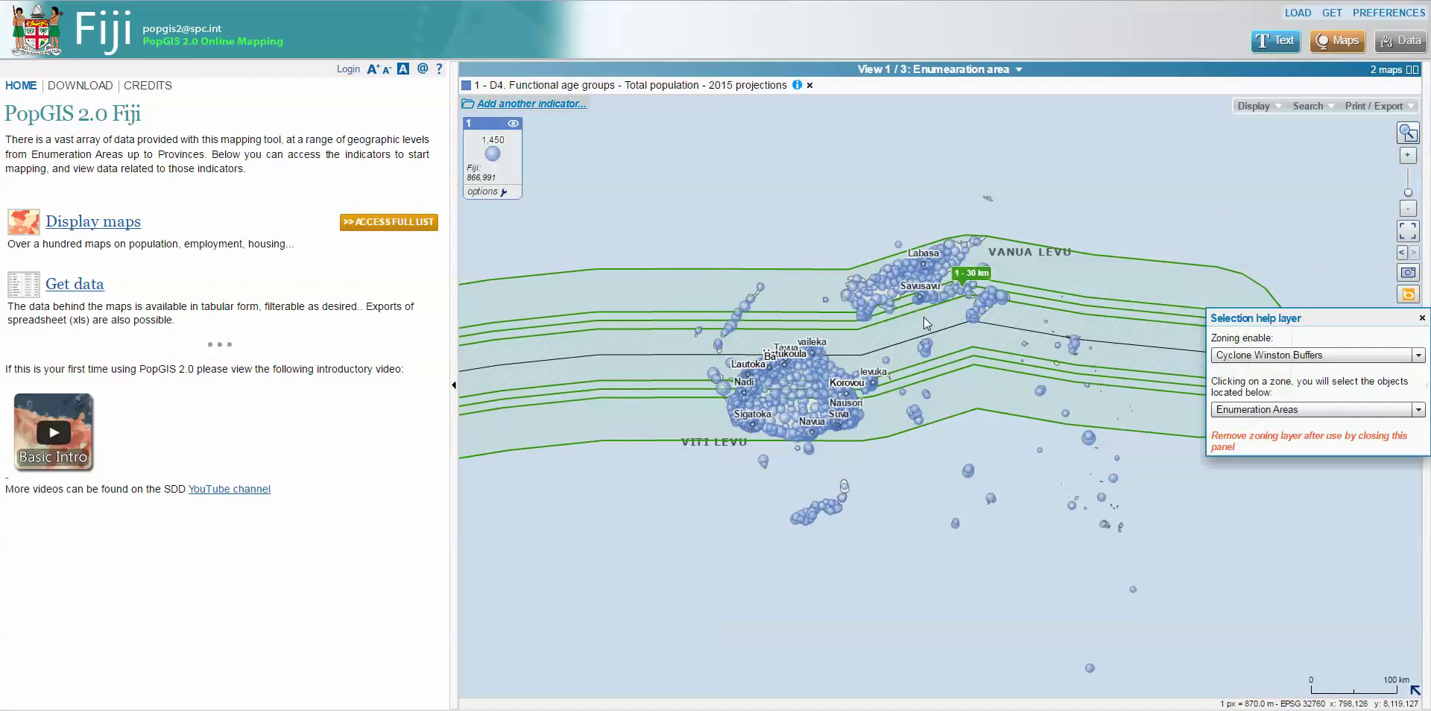
scroll(910, 320, "up", 1)
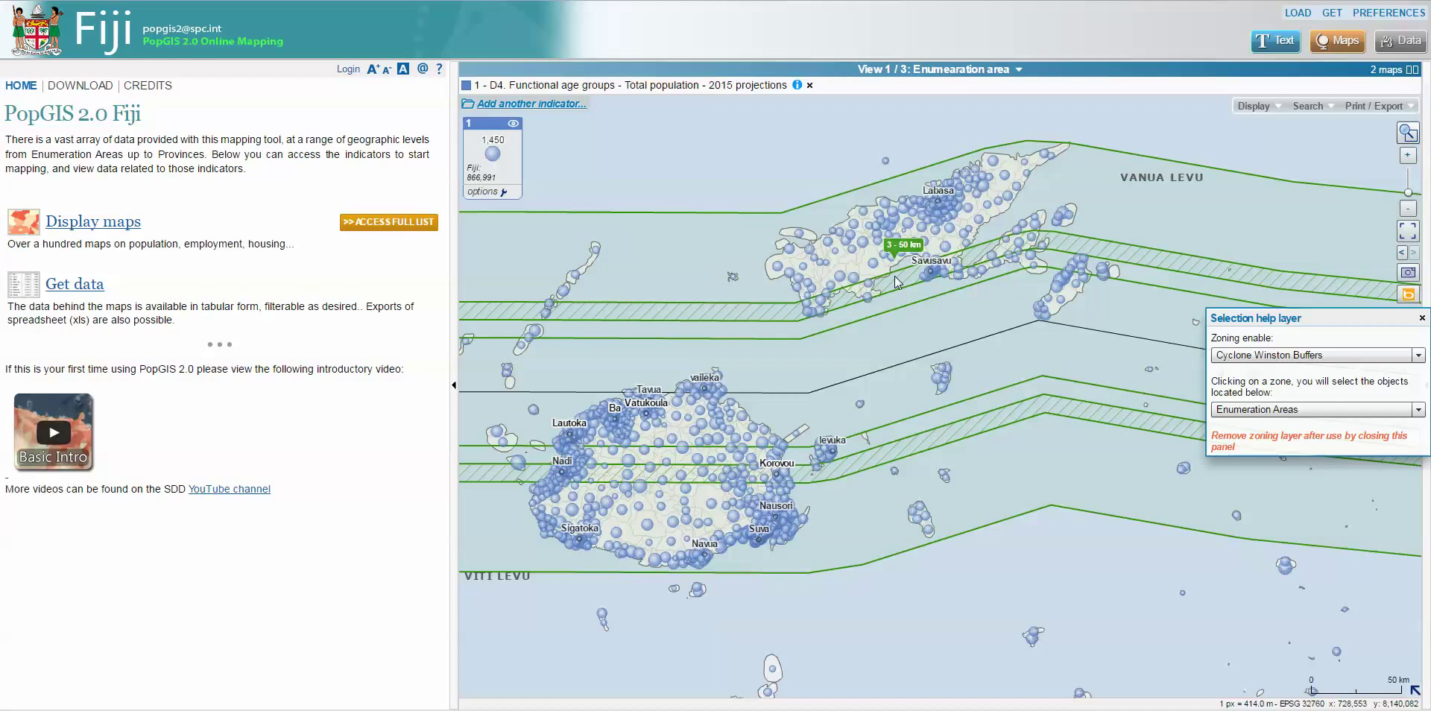
mouse_move(871, 238)
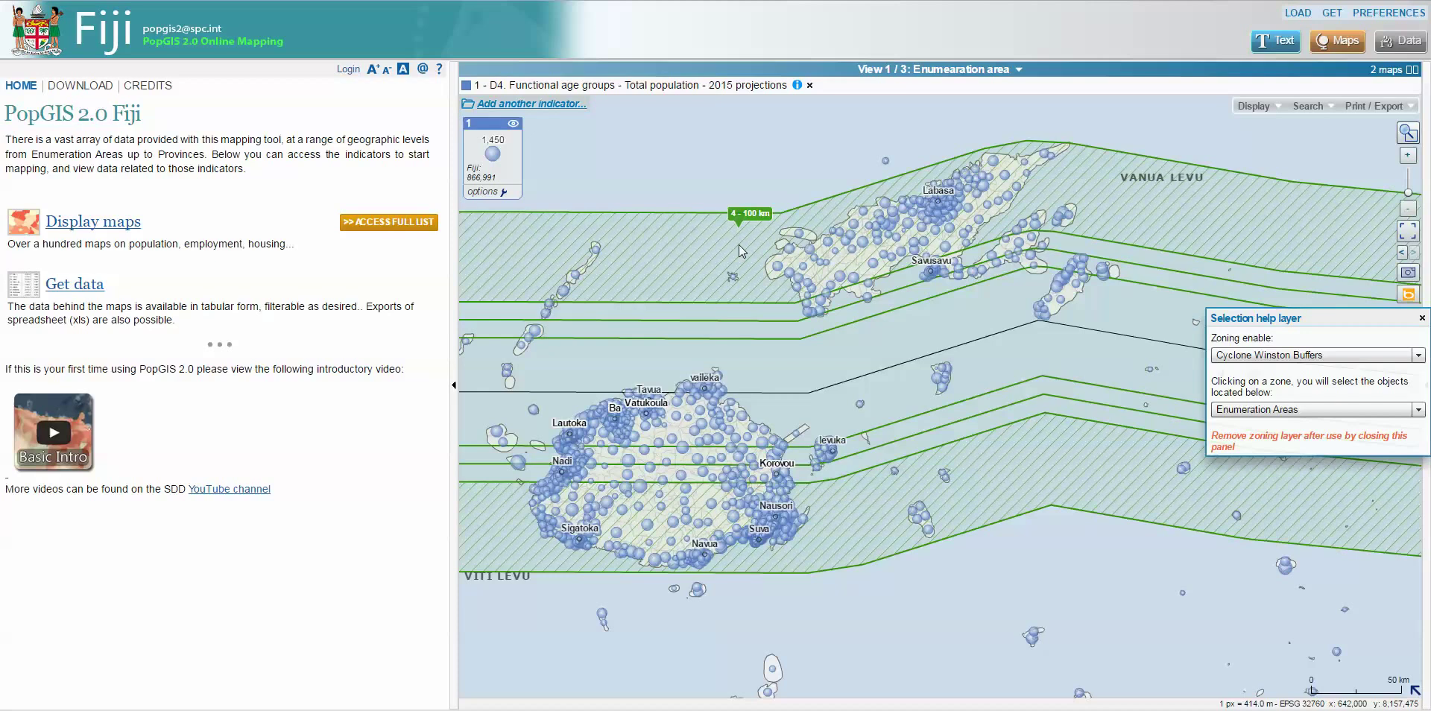
Select the 4 - 100 km buffer band's 938 enumeration areas, totalling 510,802 people
left_click(696, 243)
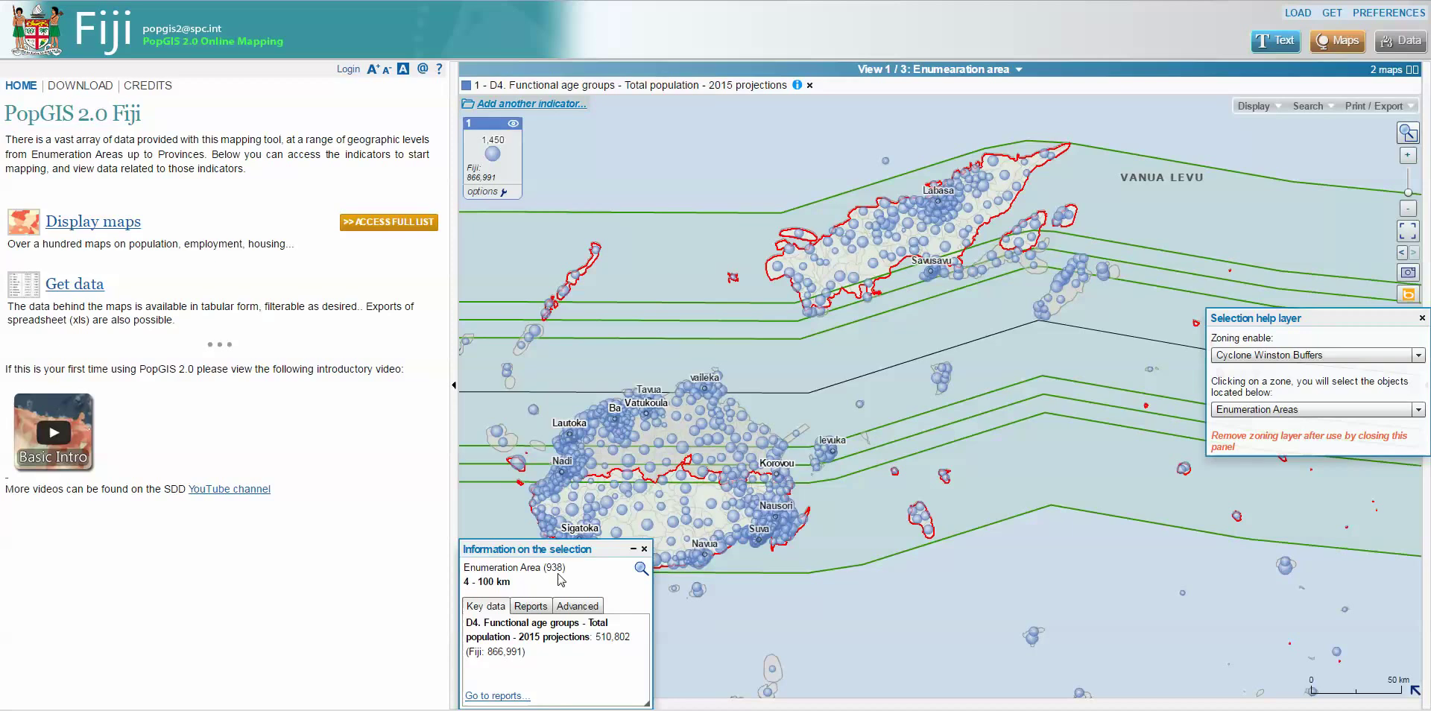
left_click_drag(916, 617, 905, 553)
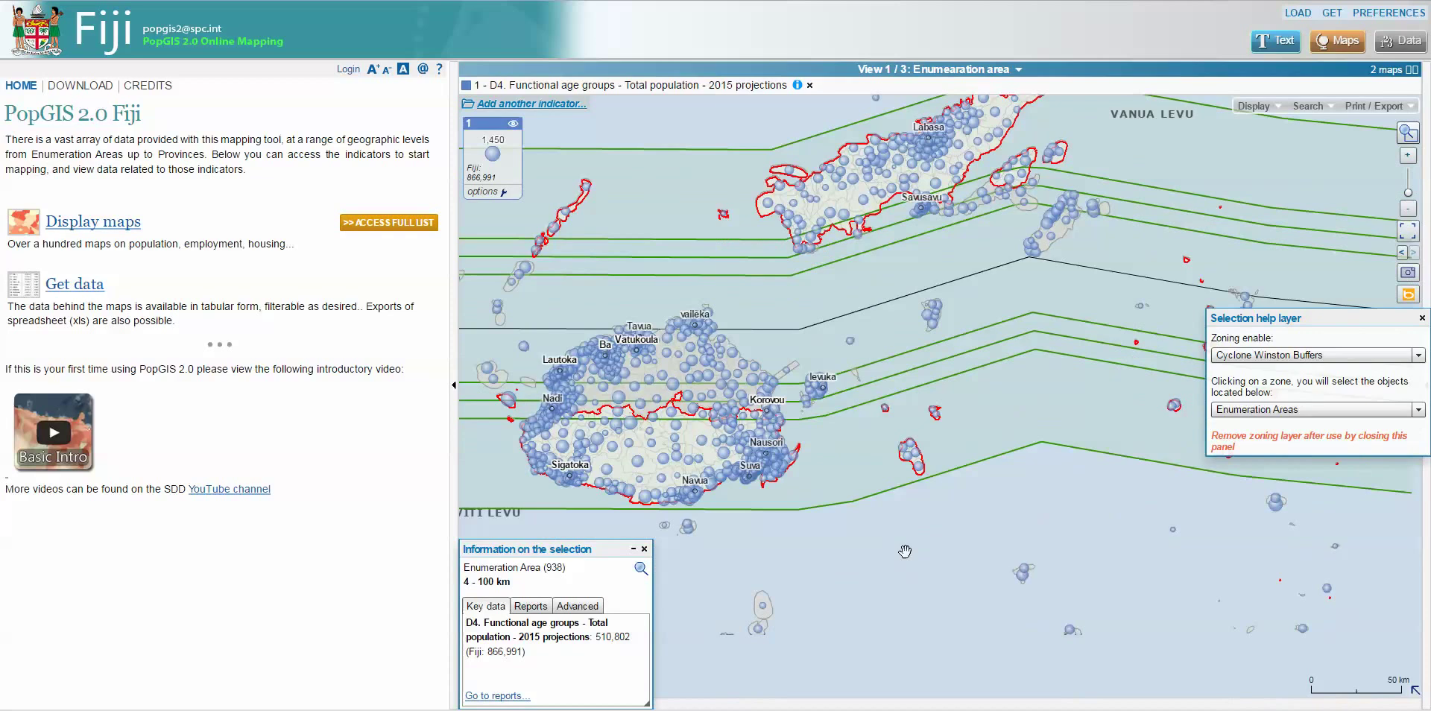
Show the data table of the 938 selected areas and remove the buffer zoning layer
left_click(1408, 45)
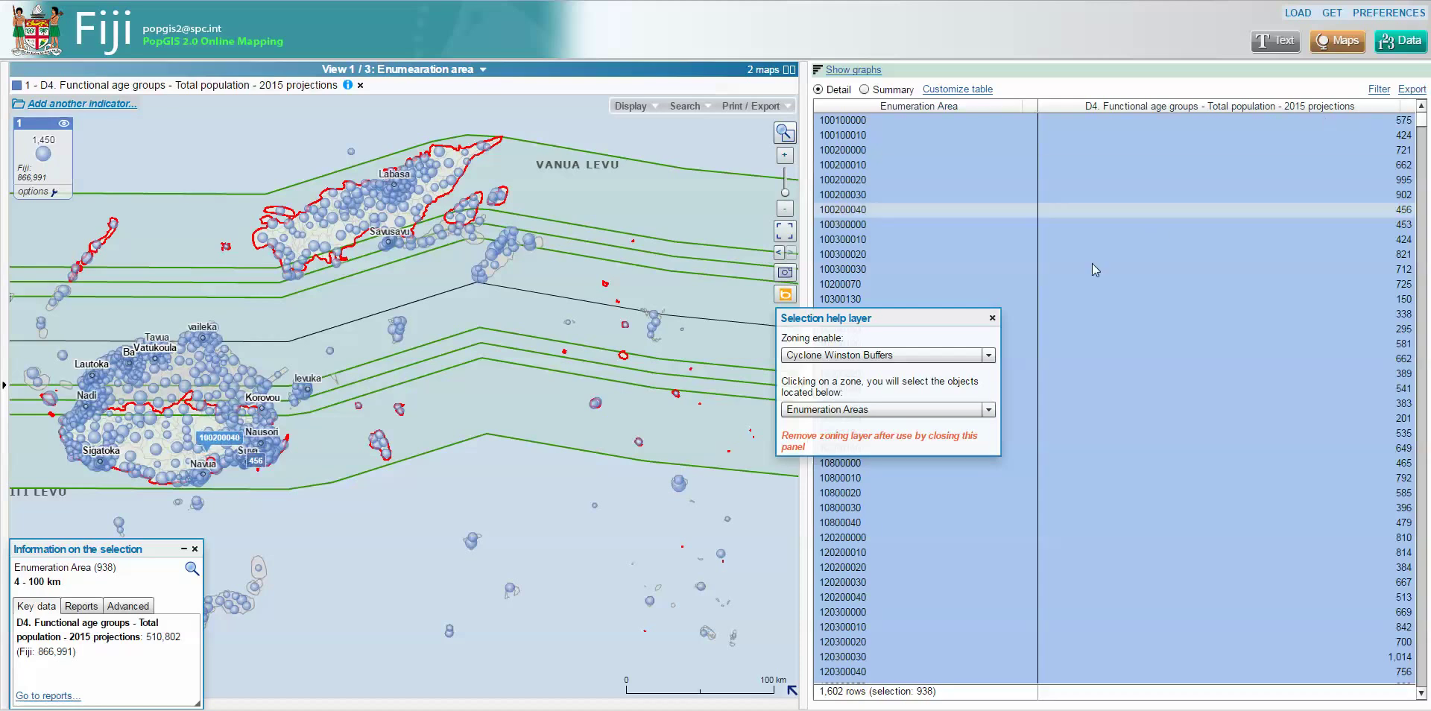
left_click(992, 317)
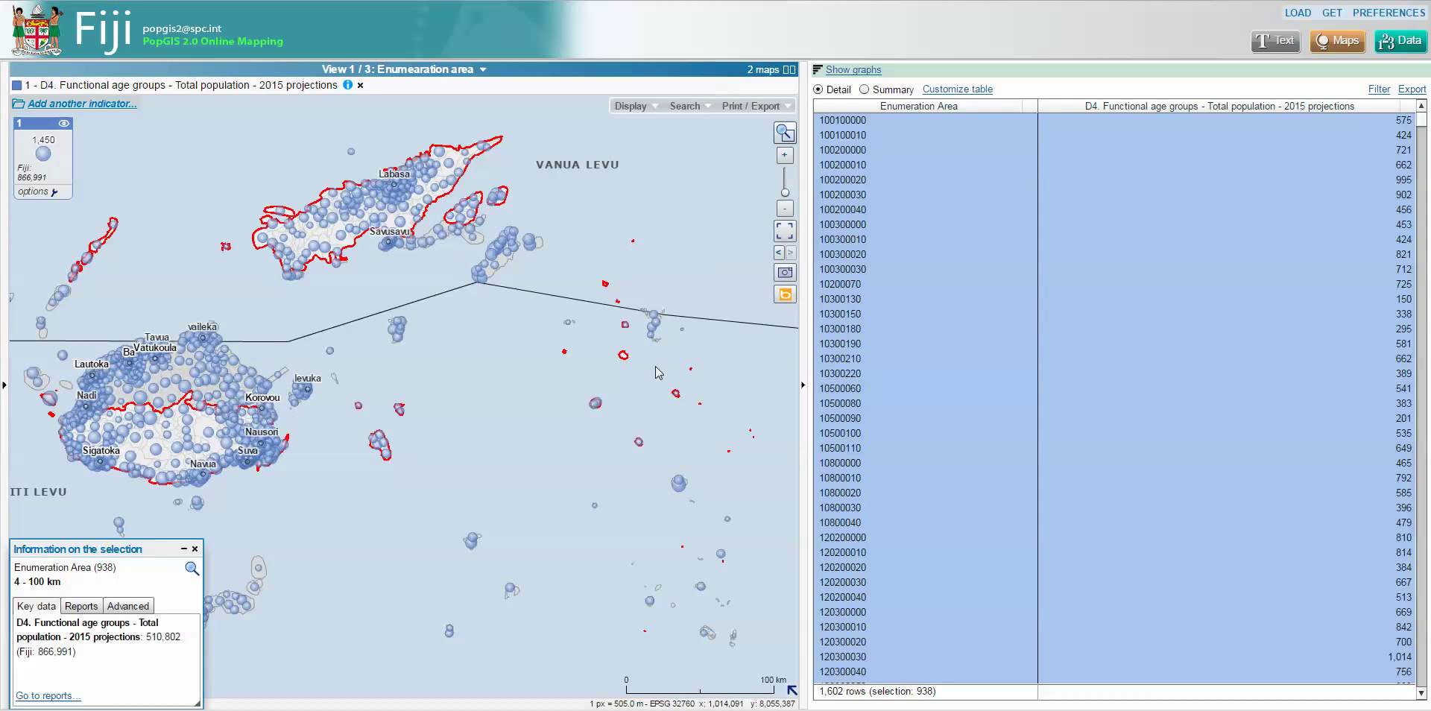
left_click_drag(464, 385, 557, 398)
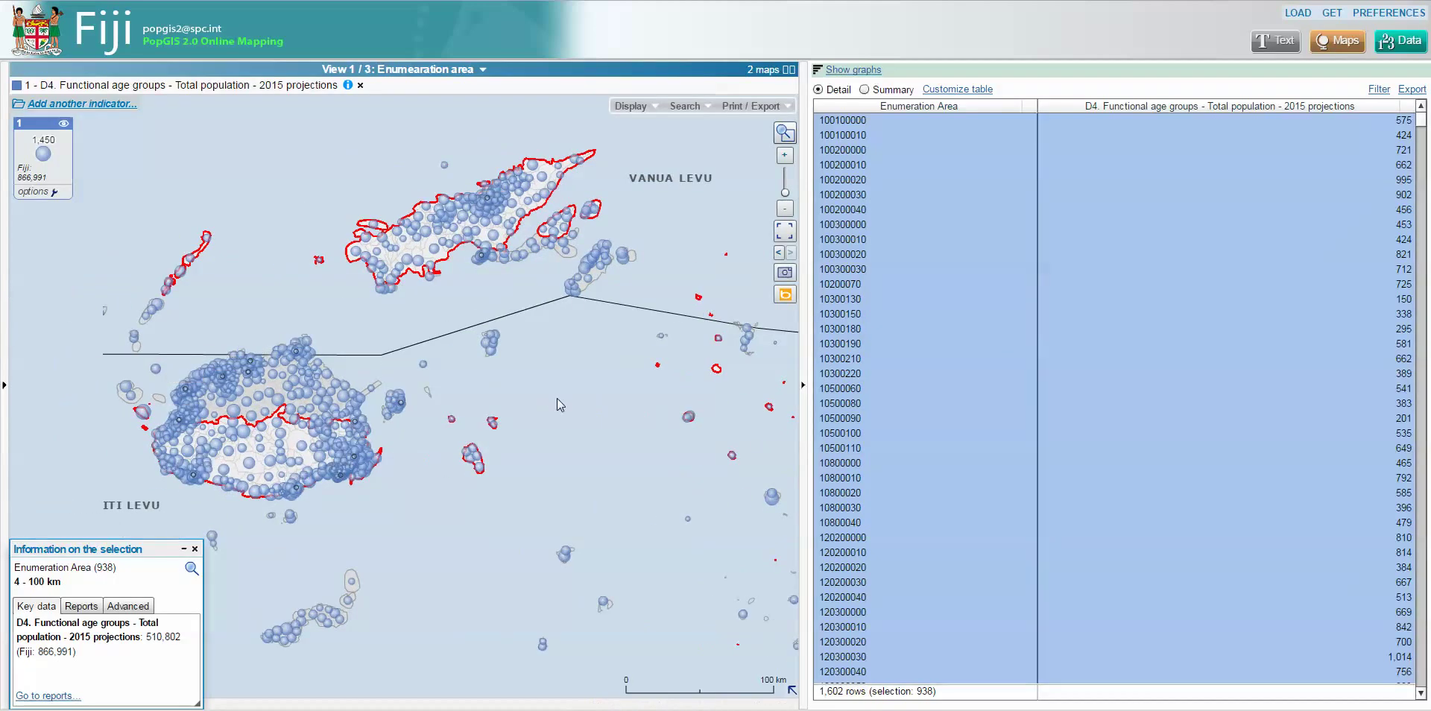
Switch the basemap to Bing Maps Aerial imagery
left_click(786, 296)
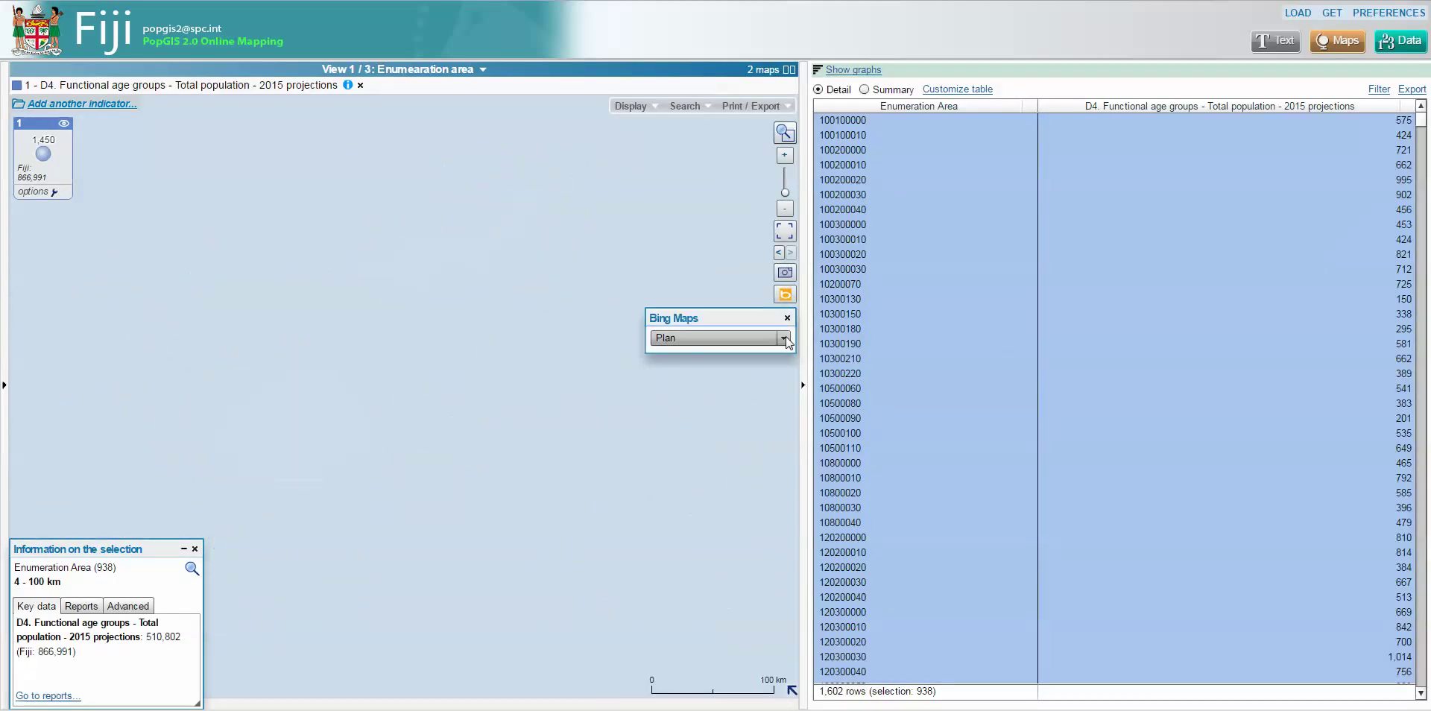
left_click(716, 338)
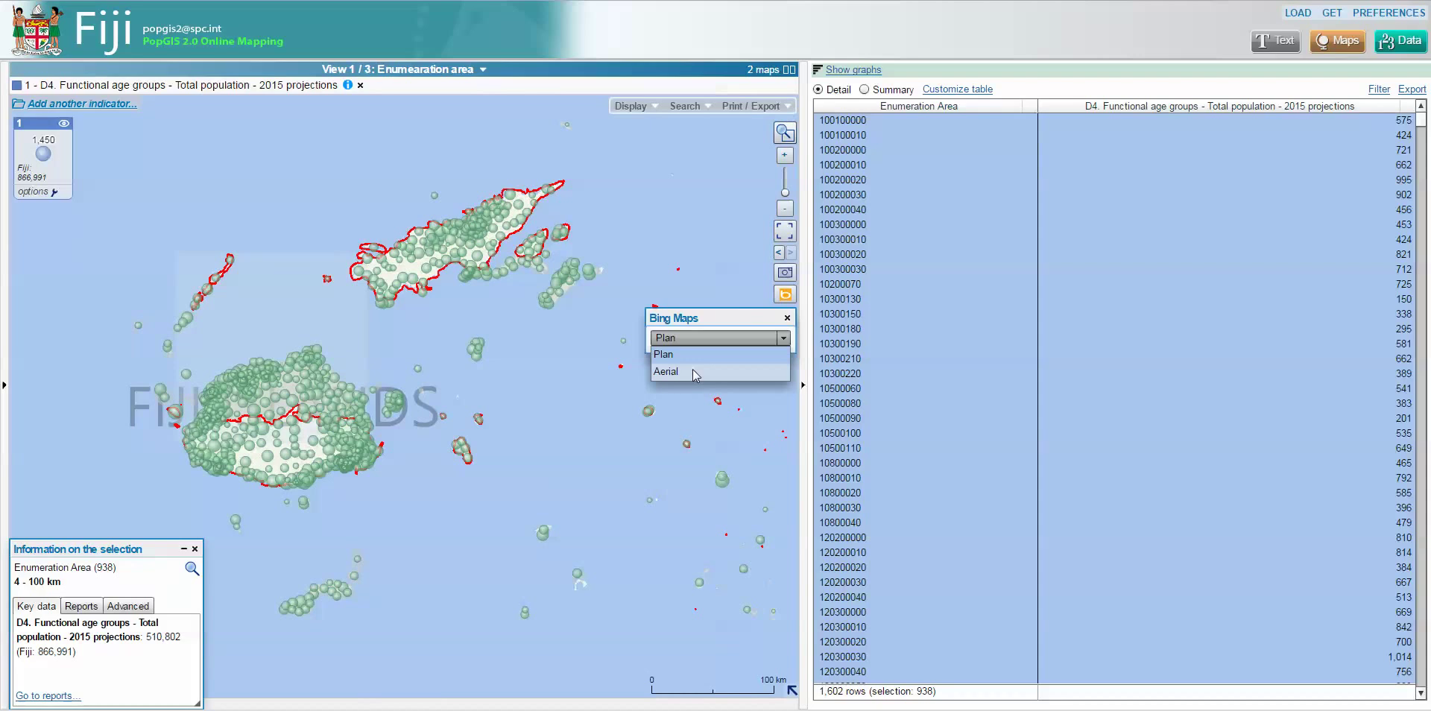
left_click(701, 371)
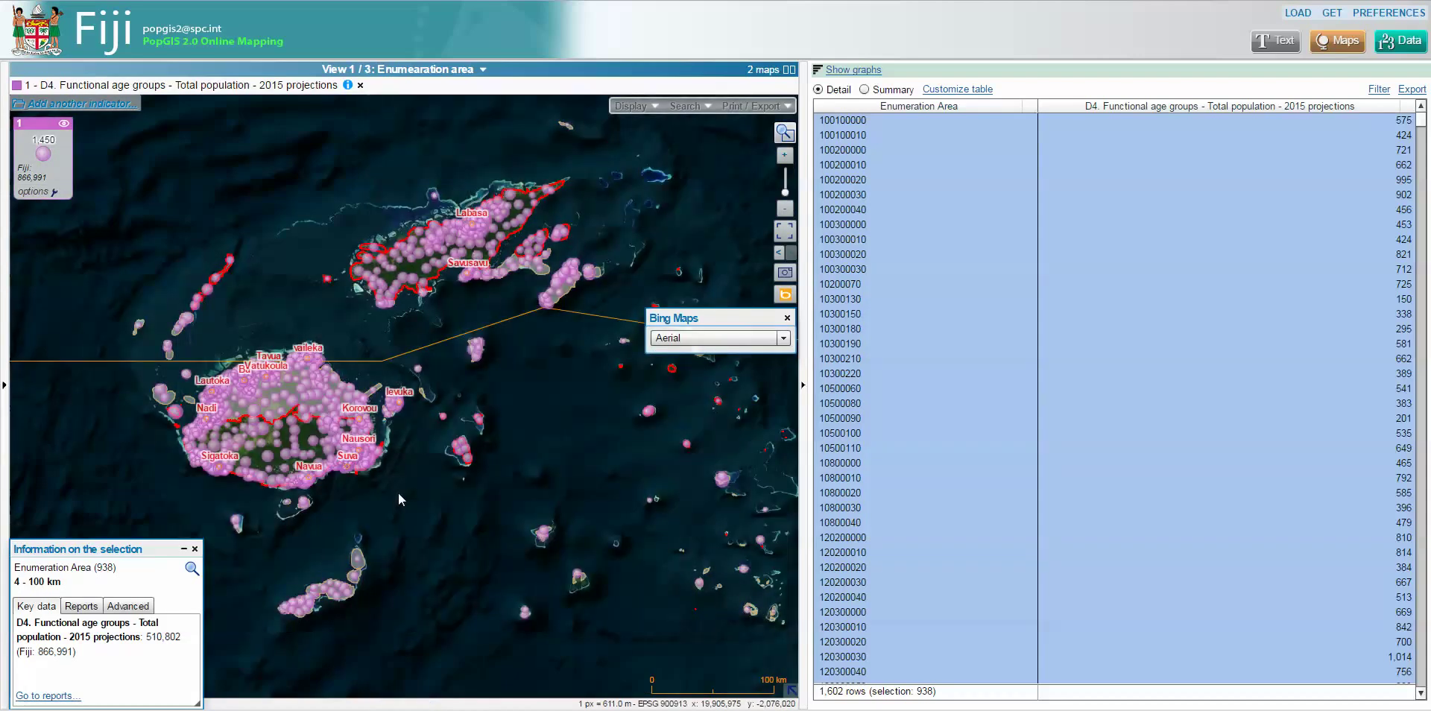
Zoom in on Suva's coast, then pan across southern Viti Levu from Nadi to Suva
left_click_drag(398, 494, 480, 492)
scroll(414, 428, "up", 2)
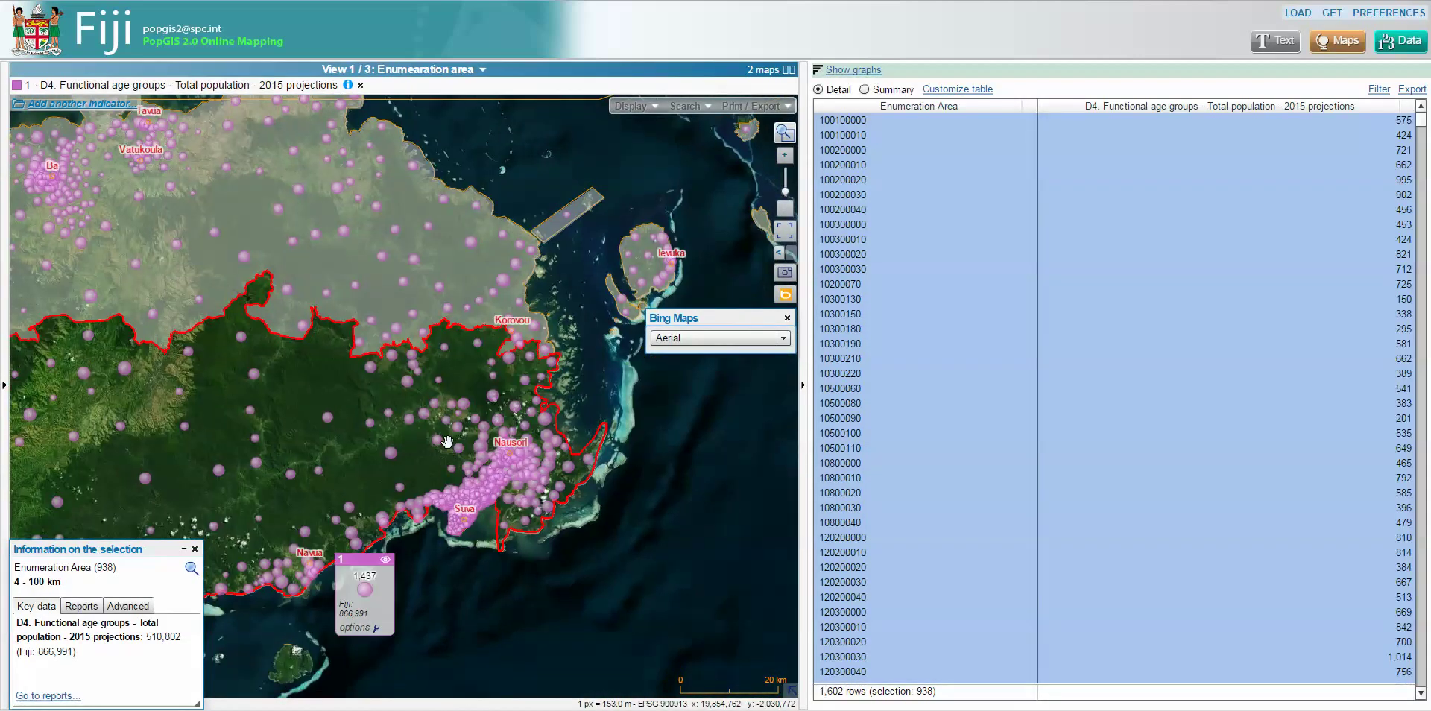
left_click_drag(468, 535, 459, 476)
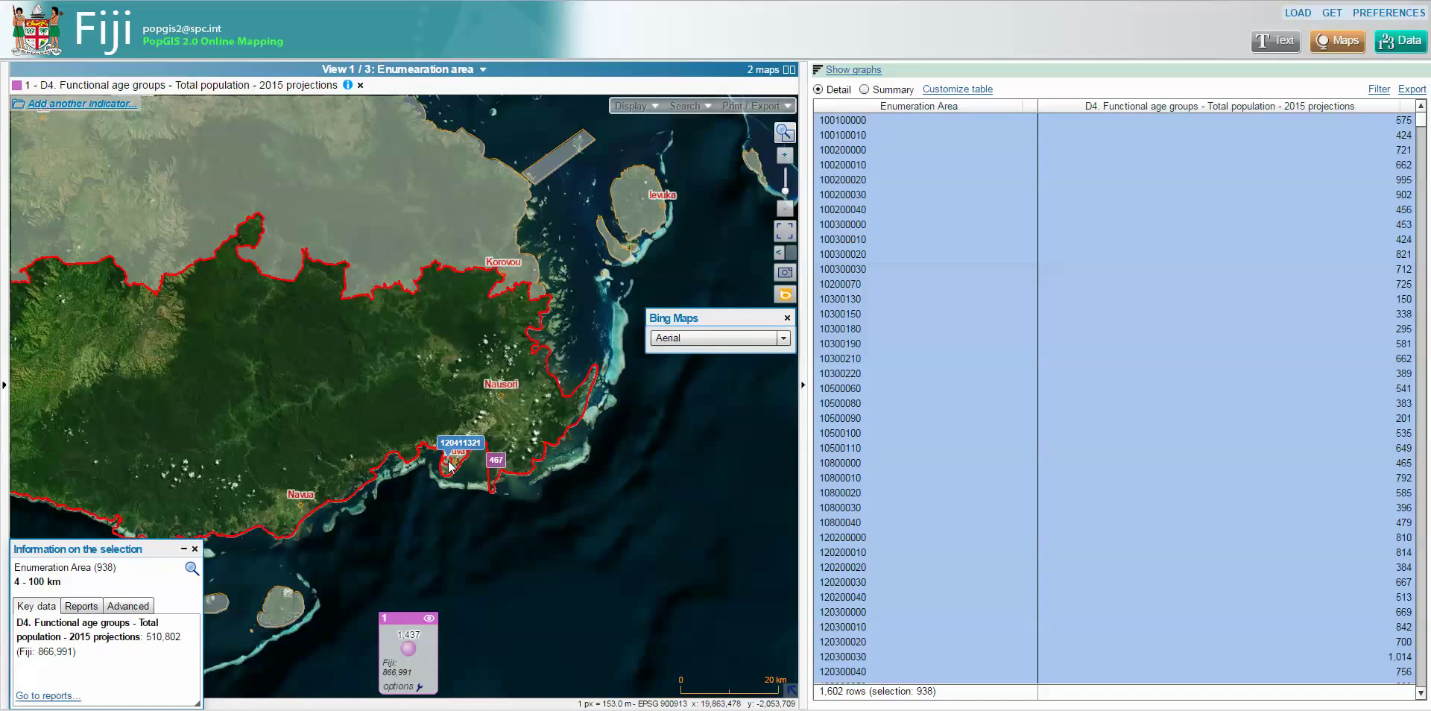
scroll(448, 460, "up", 2)
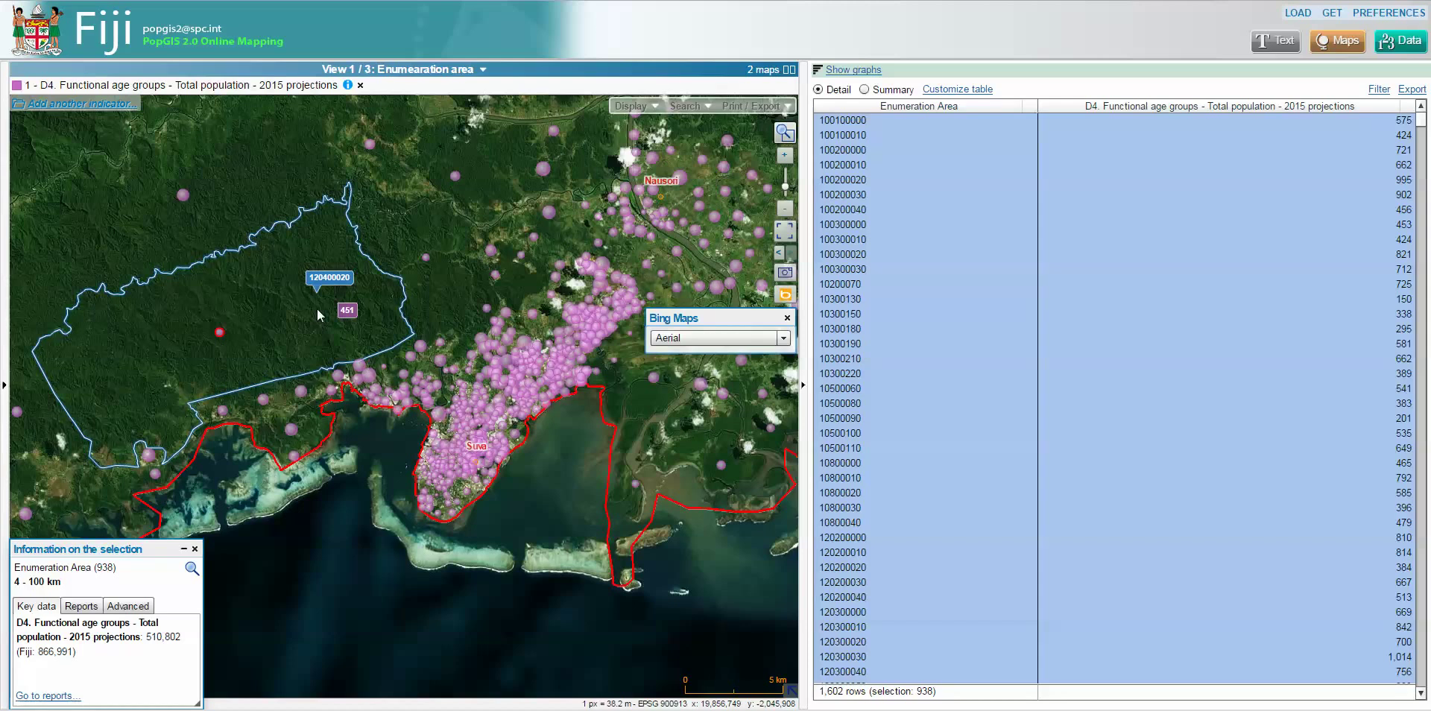
scroll(455, 494, "up", 1)
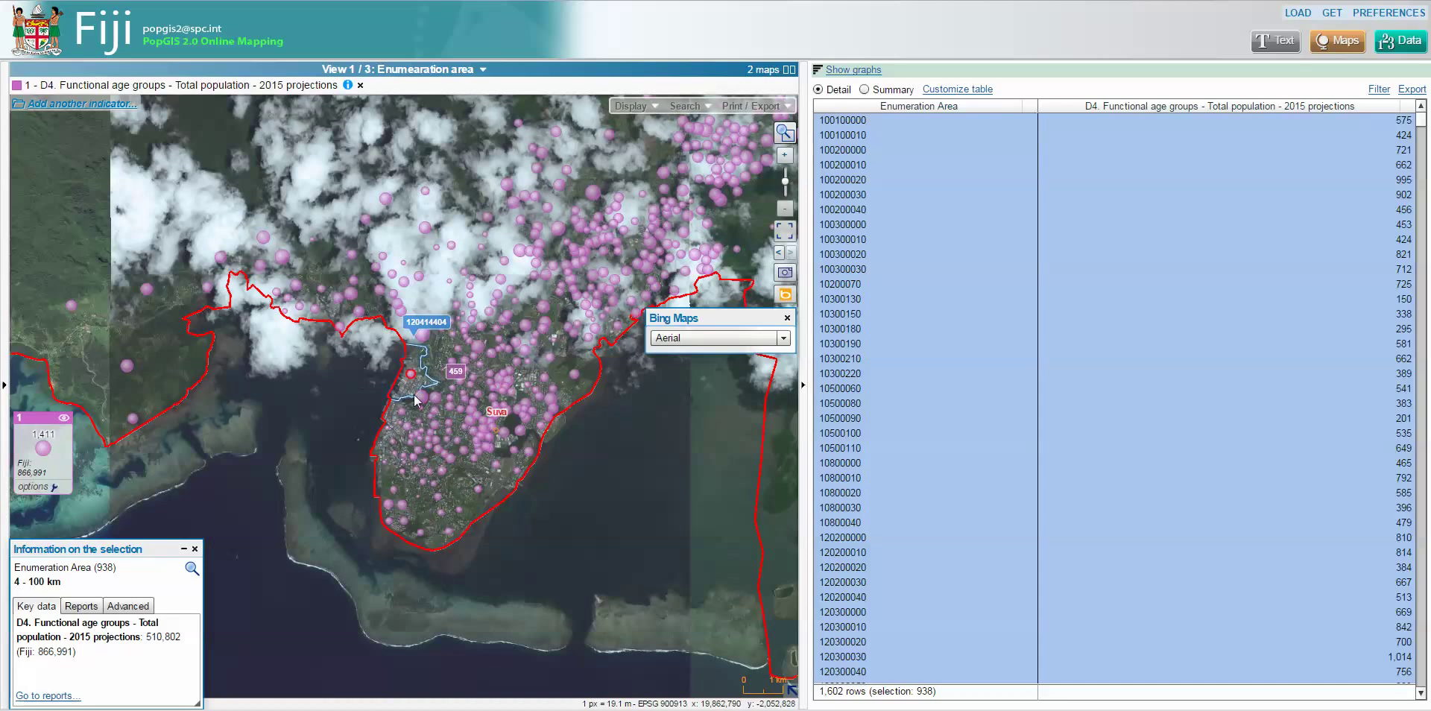
scroll(413, 395, "down", 3)
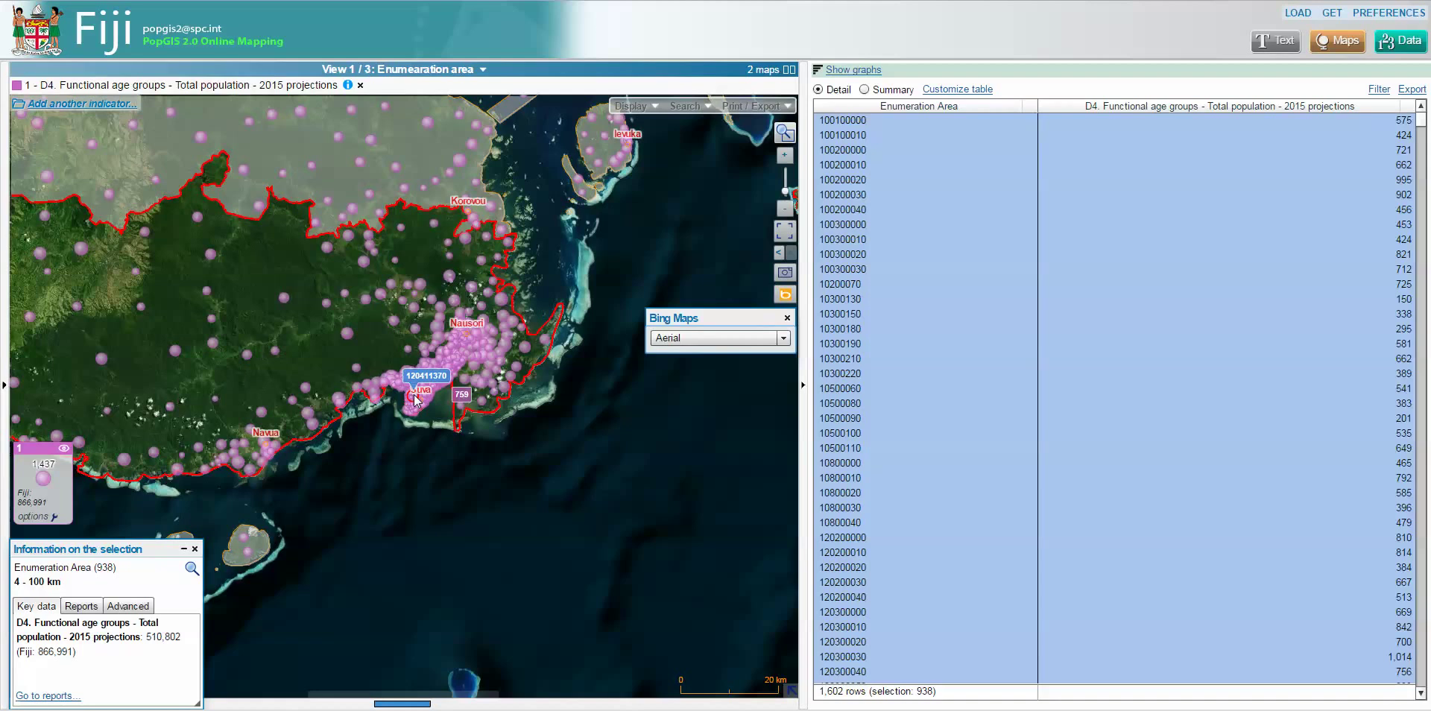
left_click_drag(241, 300, 489, 275)
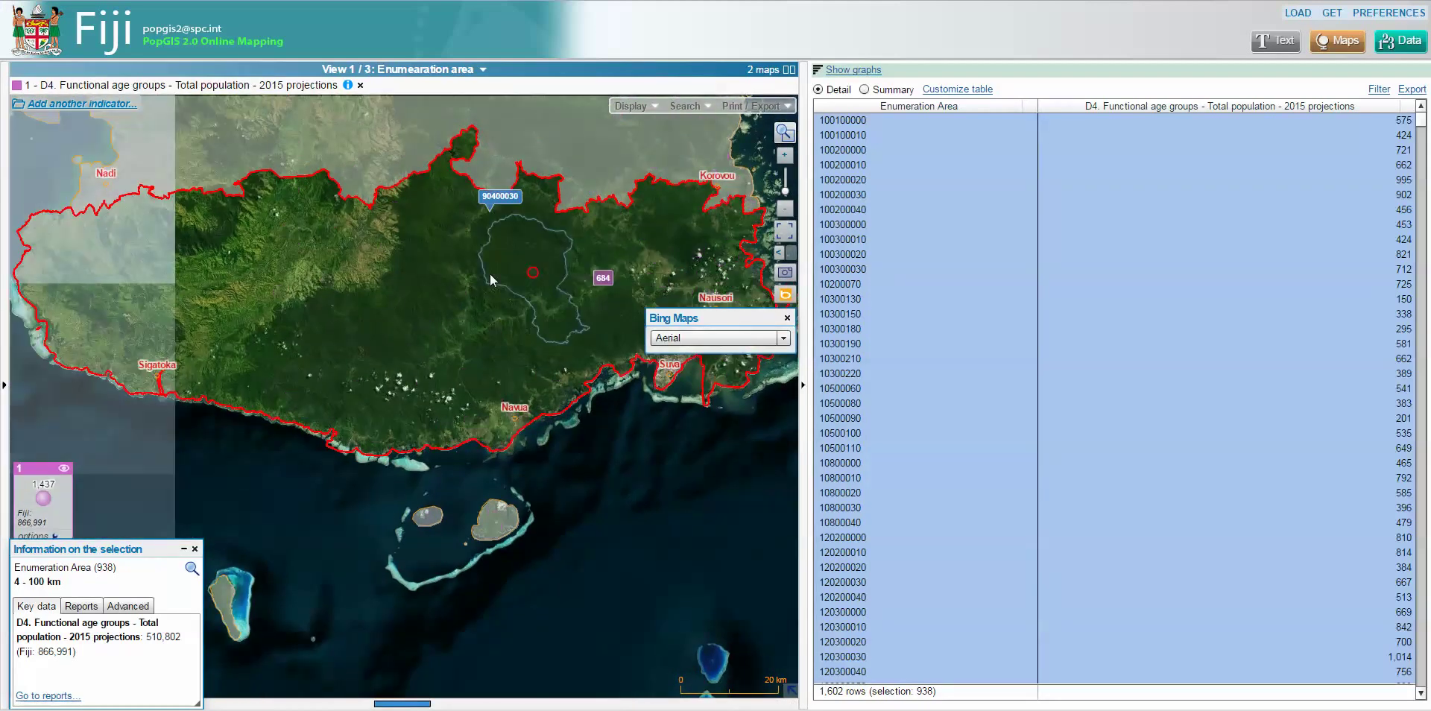